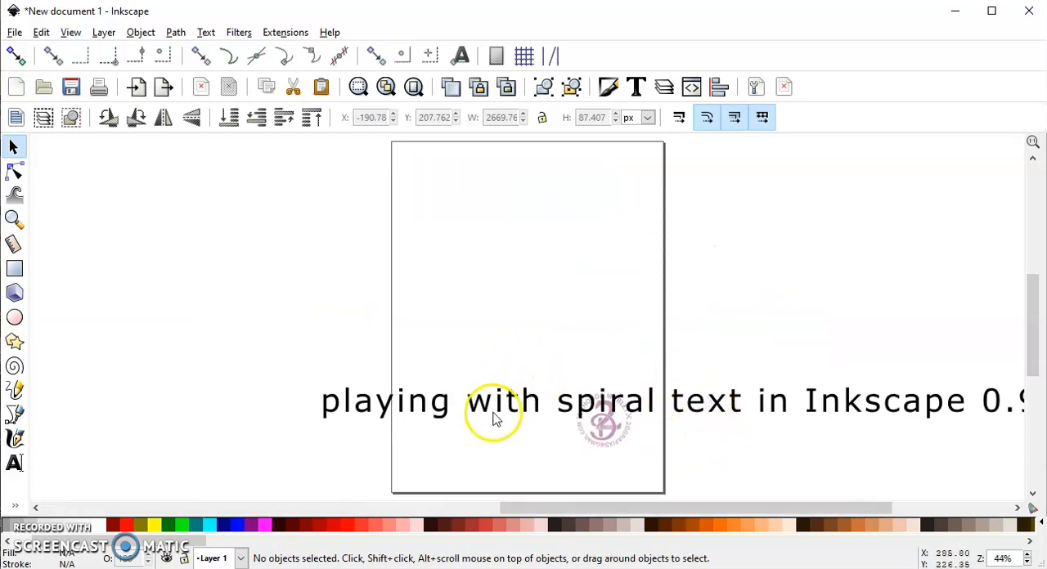
- Move the line of text slightly to the left across the lower part of the page
{"action": "left_click_drag", "start_coordinate": [503, 409], "coordinate": [480, 411]}
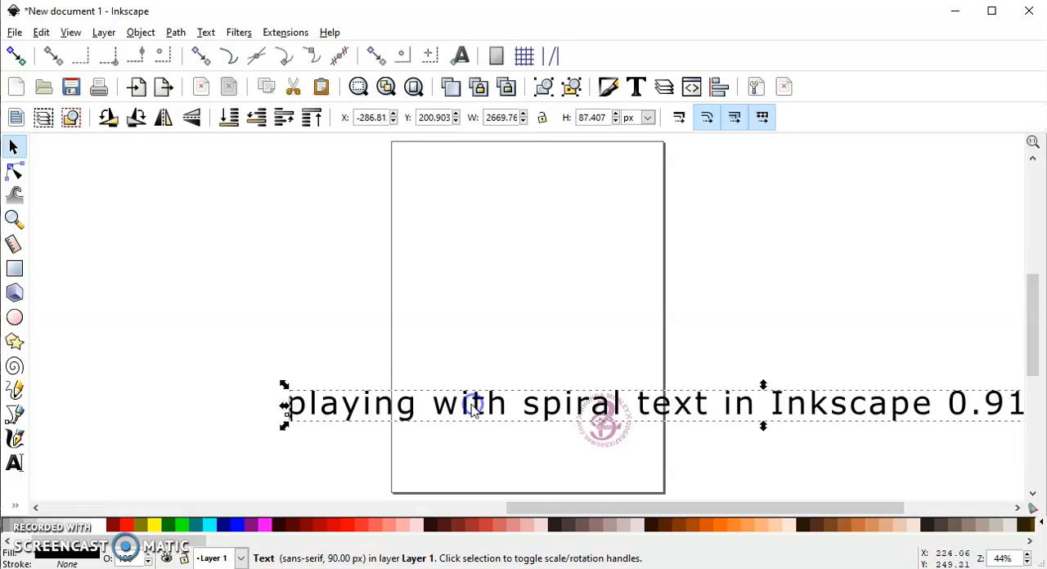
{"action": "left_click", "coordinate": [442, 411]}
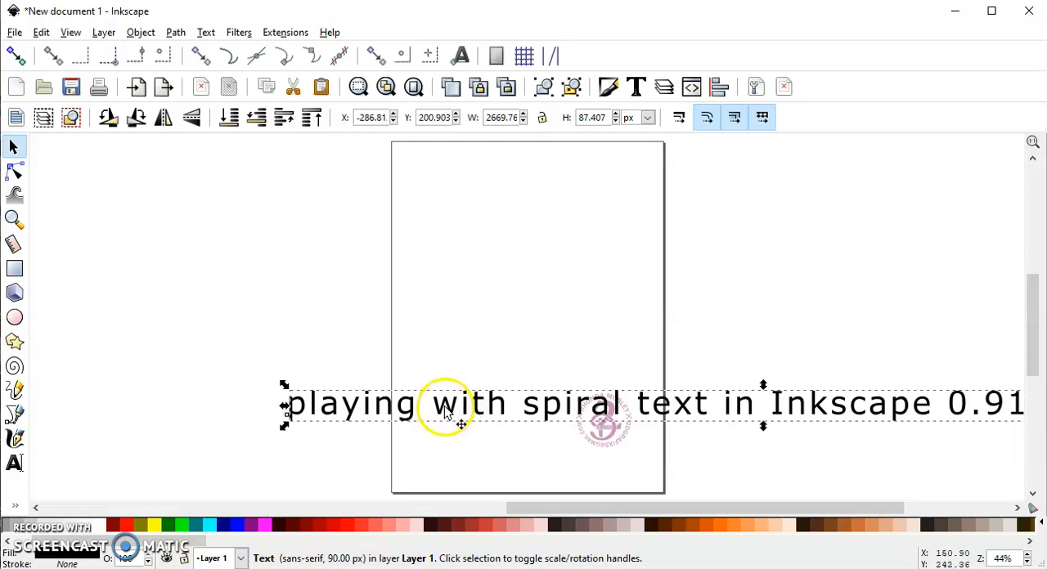
- Draw a 3.5-turn spiral about 595 × 555 px and move it fully inside the upper part of the page
{"action": "left_click", "coordinate": [15, 368]}
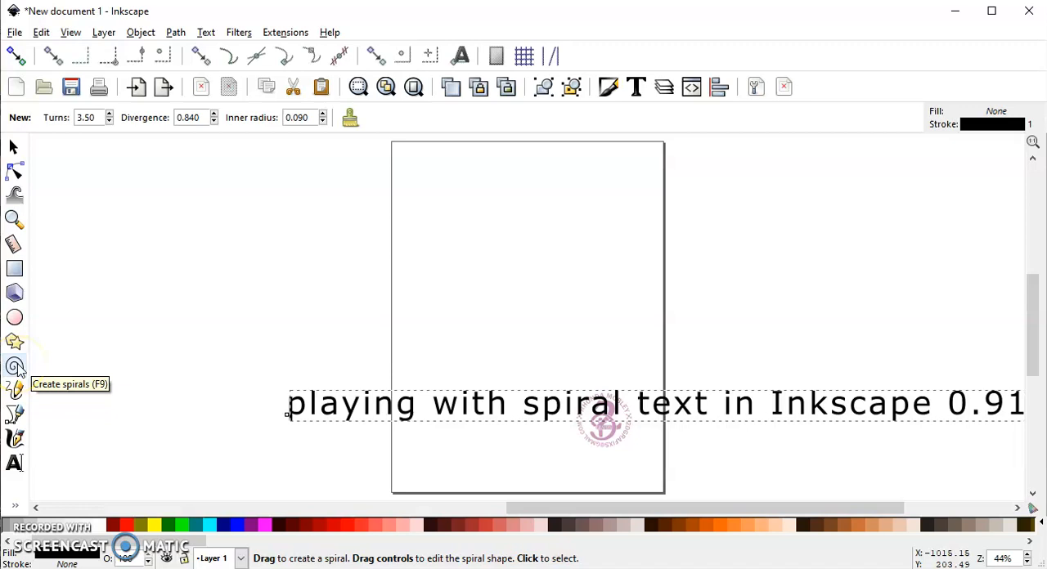
{"action": "left_click_drag", "start_coordinate": [480, 228], "coordinate": [563, 307]}
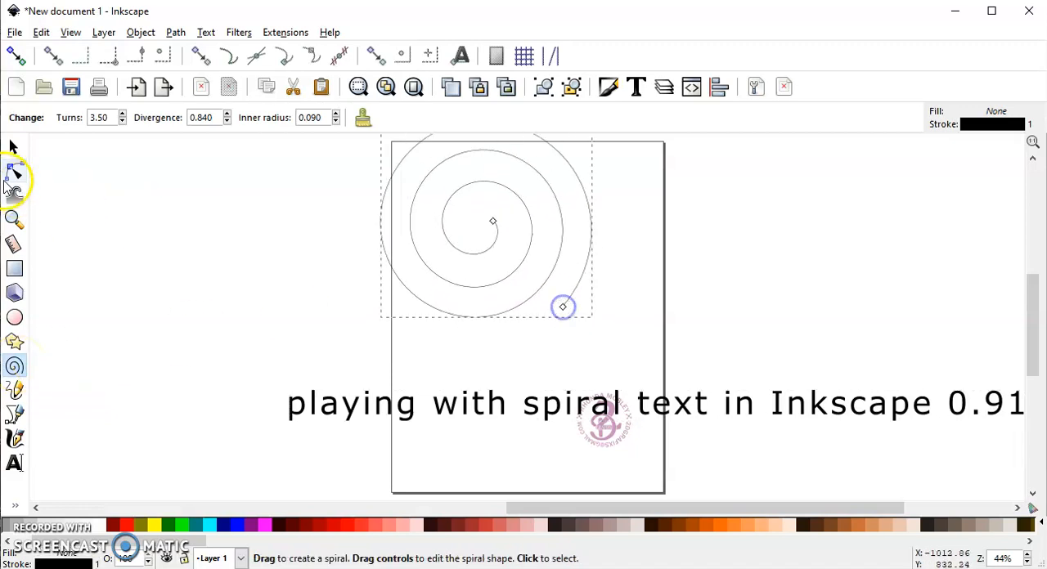
{"action": "left_click", "coordinate": [15, 149]}
{"action": "left_click_drag", "start_coordinate": [468, 196], "coordinate": [495, 232]}
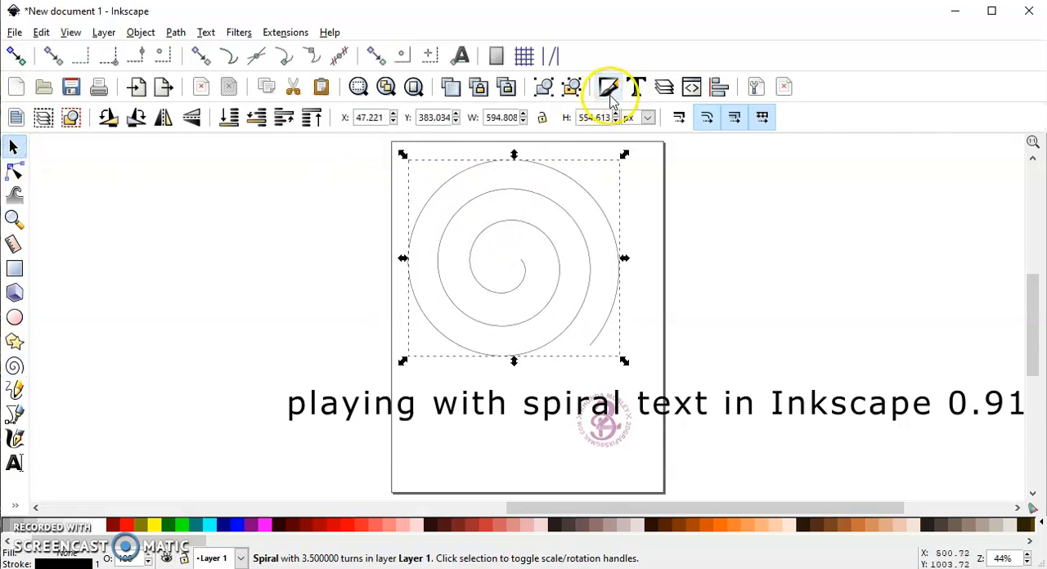
- Set the spiral's stroke width to 5 px and convert its stroke to a path
{"action": "left_click", "coordinate": [609, 89]}
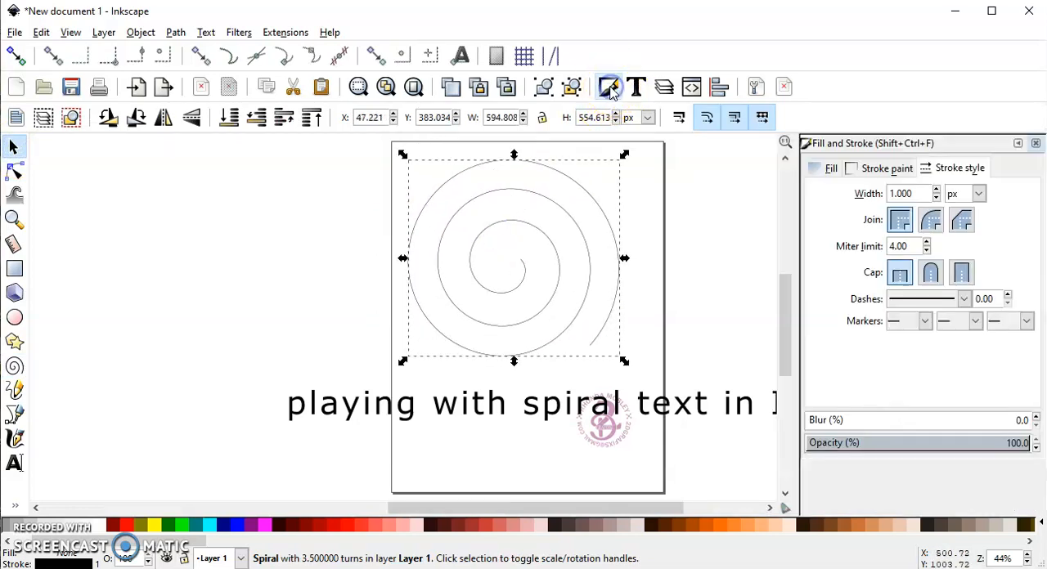
{"action": "left_click", "coordinate": [970, 167]}
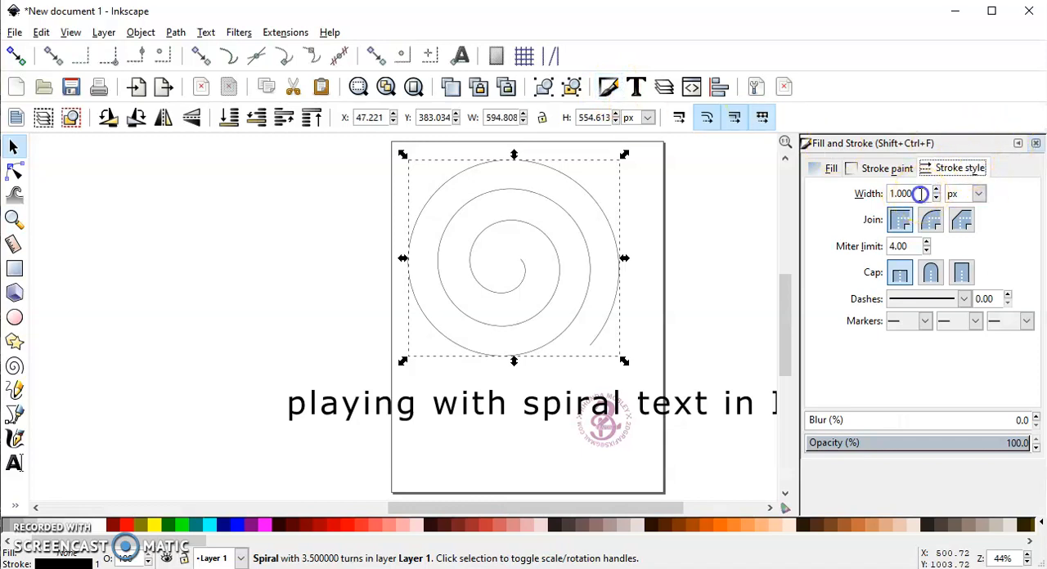
{"action": "type", "text": "5"}
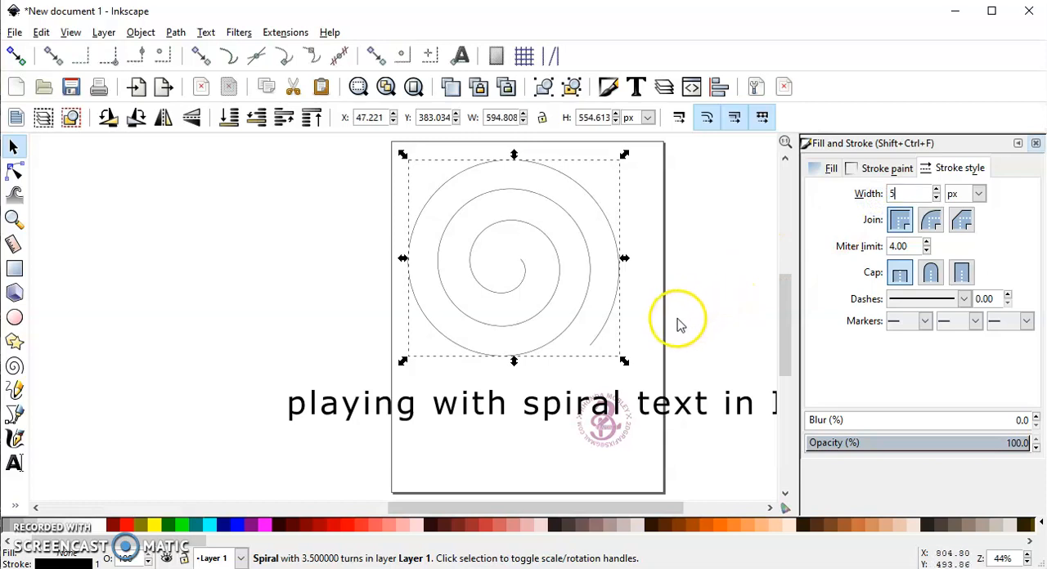
{"action": "key", "text": "Return"}
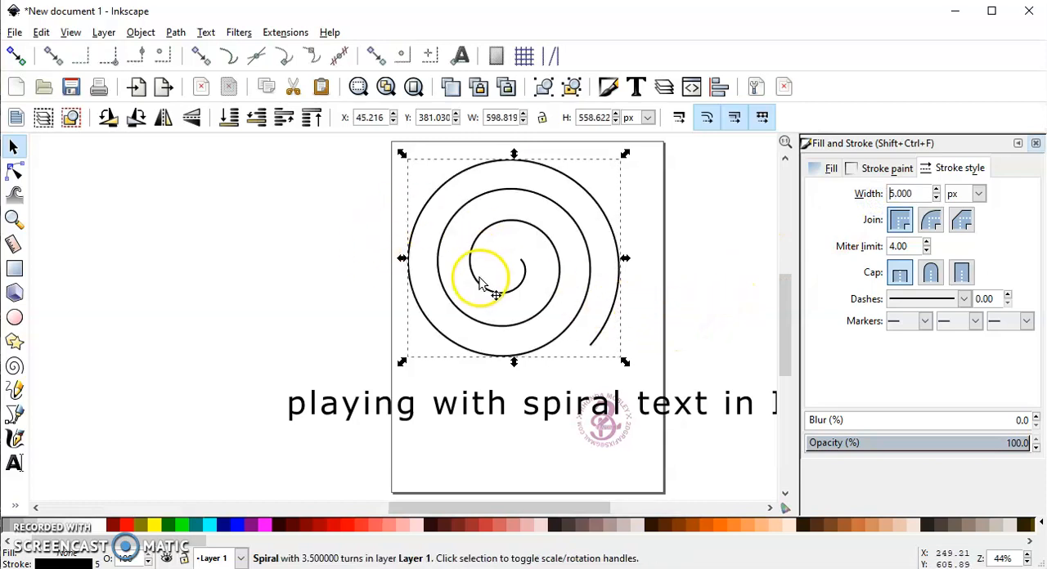
{"action": "left_click", "coordinate": [1035, 143]}
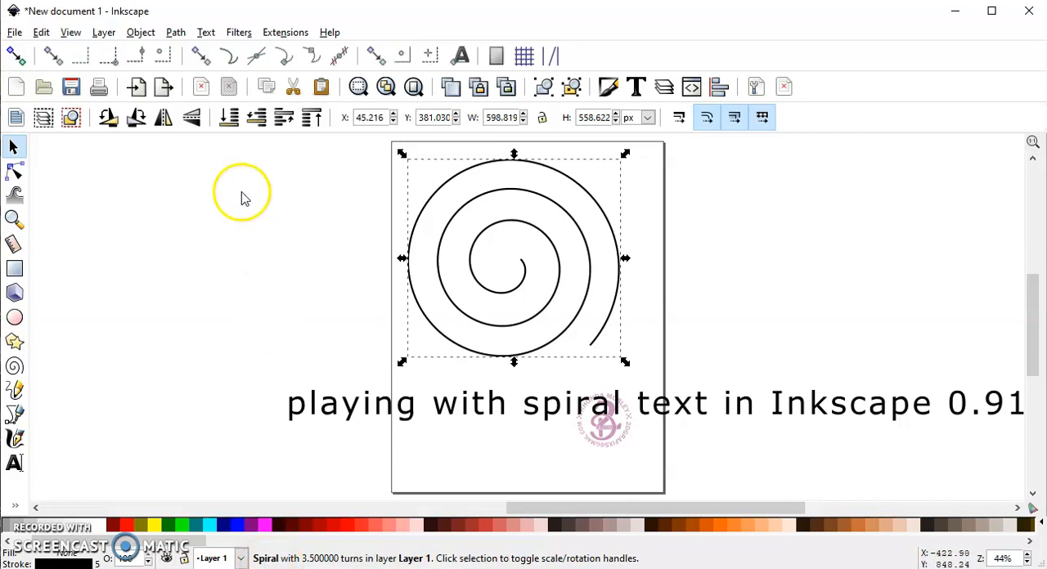
{"action": "left_click", "coordinate": [175, 33]}
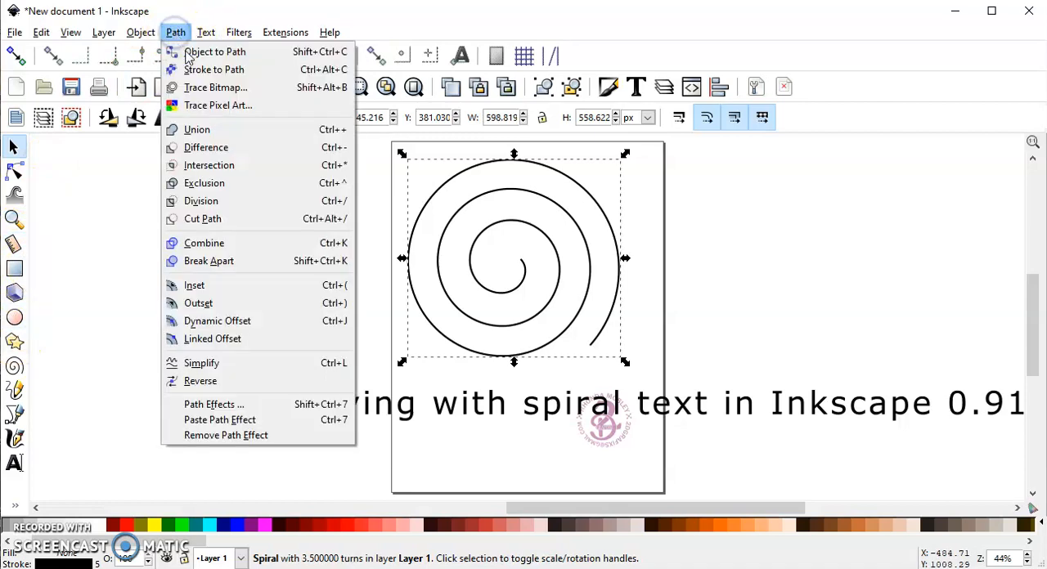
{"action": "left_click", "coordinate": [263, 70]}
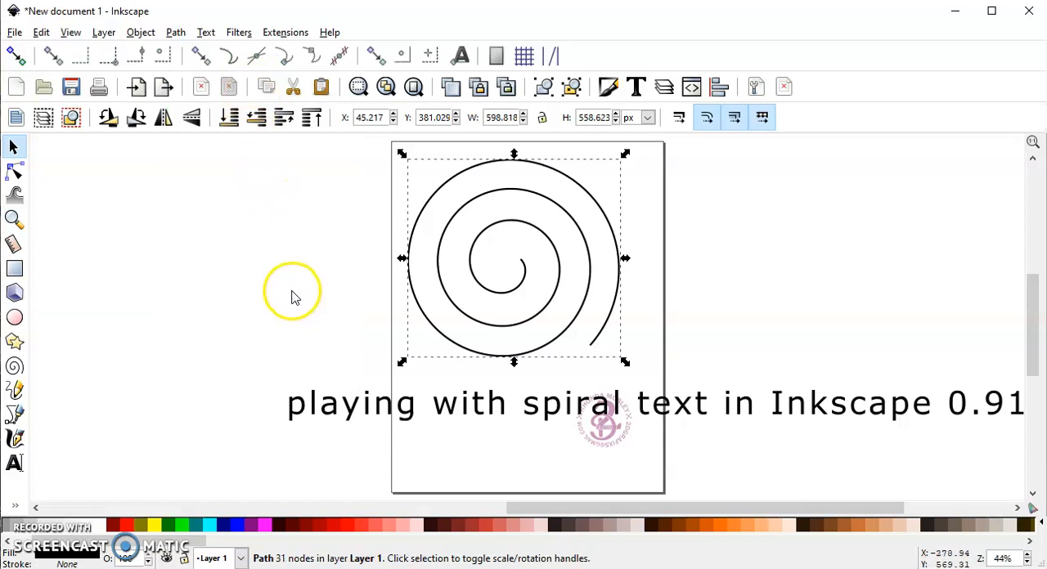
- Set the letter spacing of the text line to 0
{"action": "left_click", "coordinate": [368, 408]}
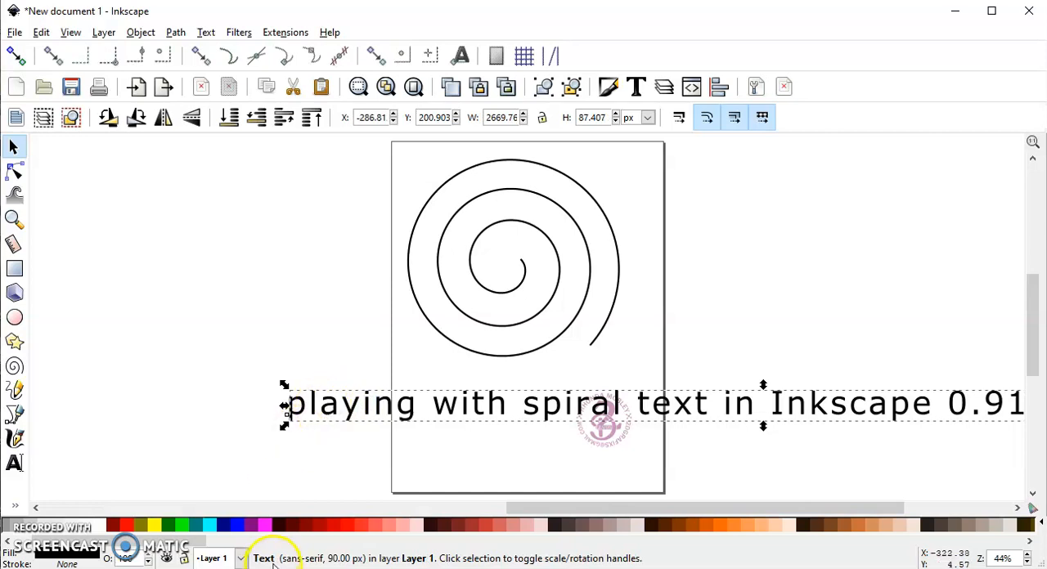
{"action": "left_click", "coordinate": [14, 463]}
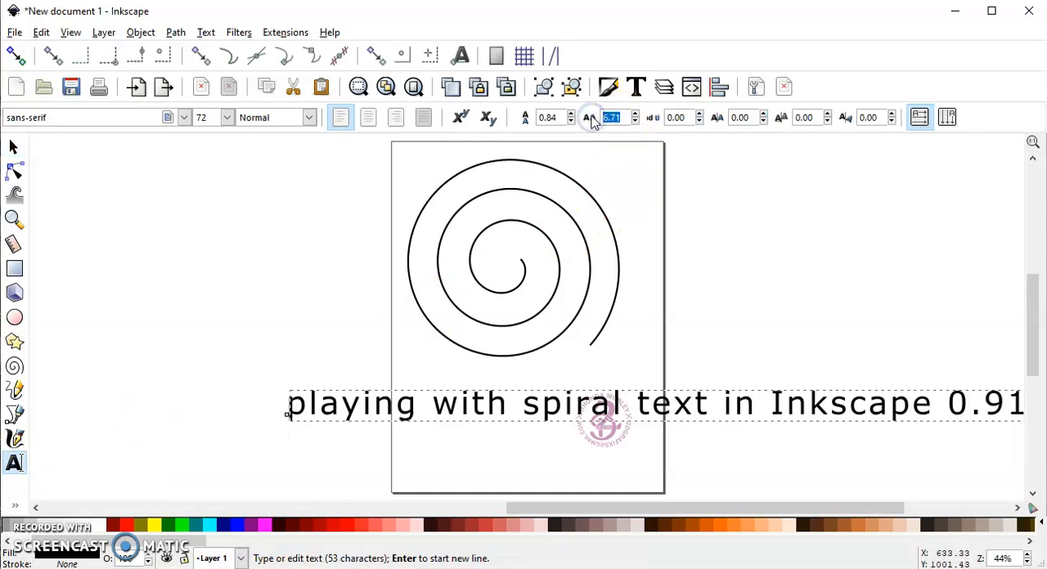
{"action": "type", "text": "0"}
{"action": "key", "text": "Return"}
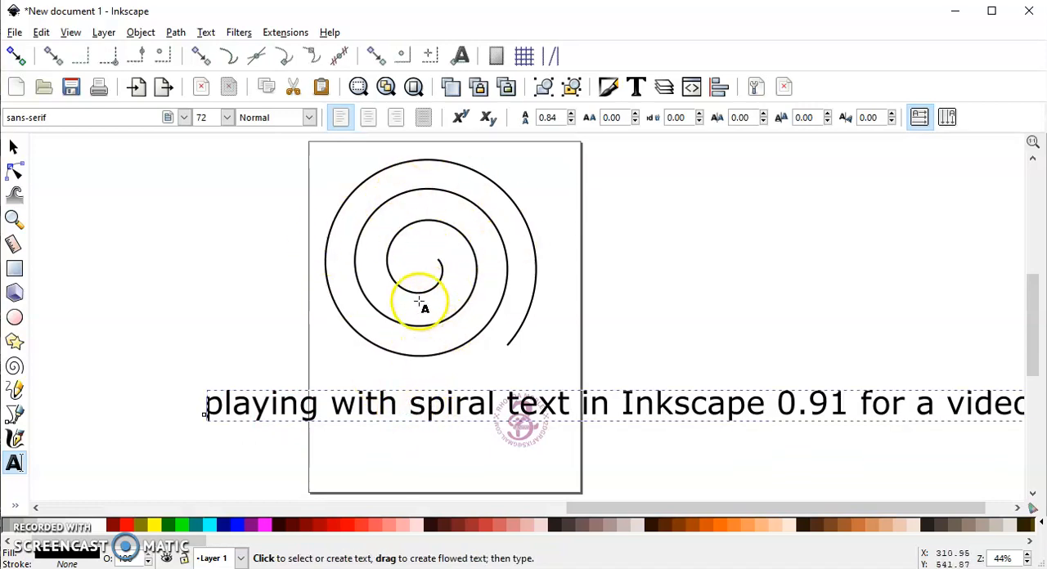
- Draw a second 3.5-turn spiral beside the page and scale it down to about 608 × 567 px
{"action": "left_click", "coordinate": [15, 368]}
{"action": "left_click_drag", "start_coordinate": [138, 204], "coordinate": [233, 321]}
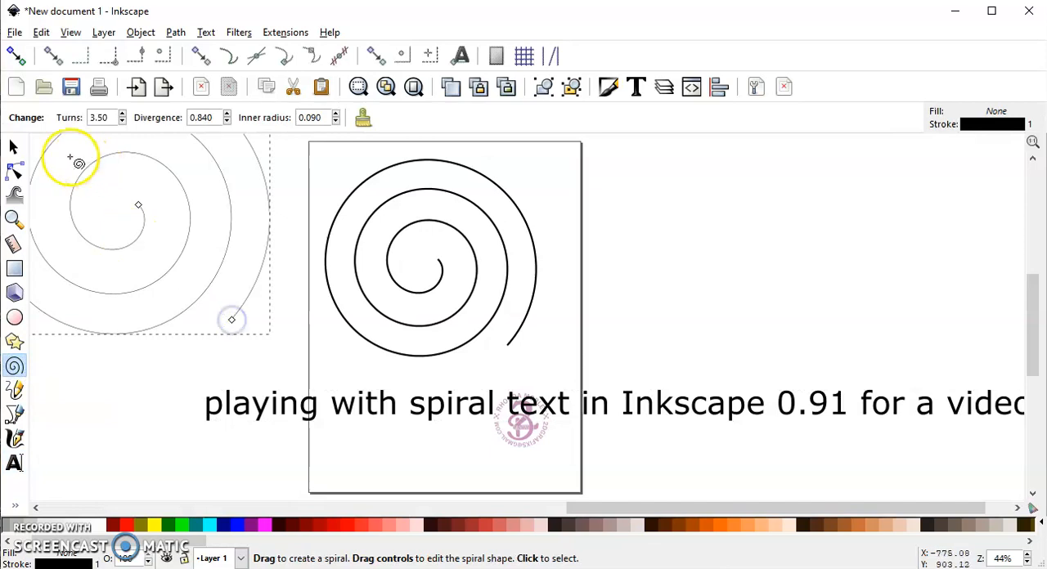
{"action": "left_click", "coordinate": [13, 145]}
{"action": "left_click_drag", "start_coordinate": [139, 231], "coordinate": [206, 287]}
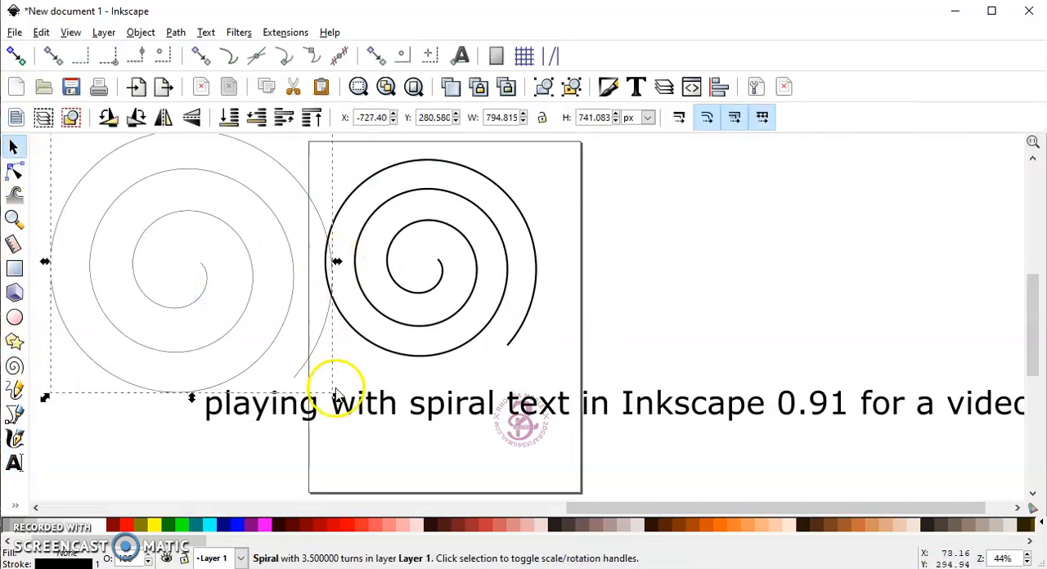
{"action": "left_click_drag", "start_coordinate": [336, 397], "coordinate": [307, 367]}
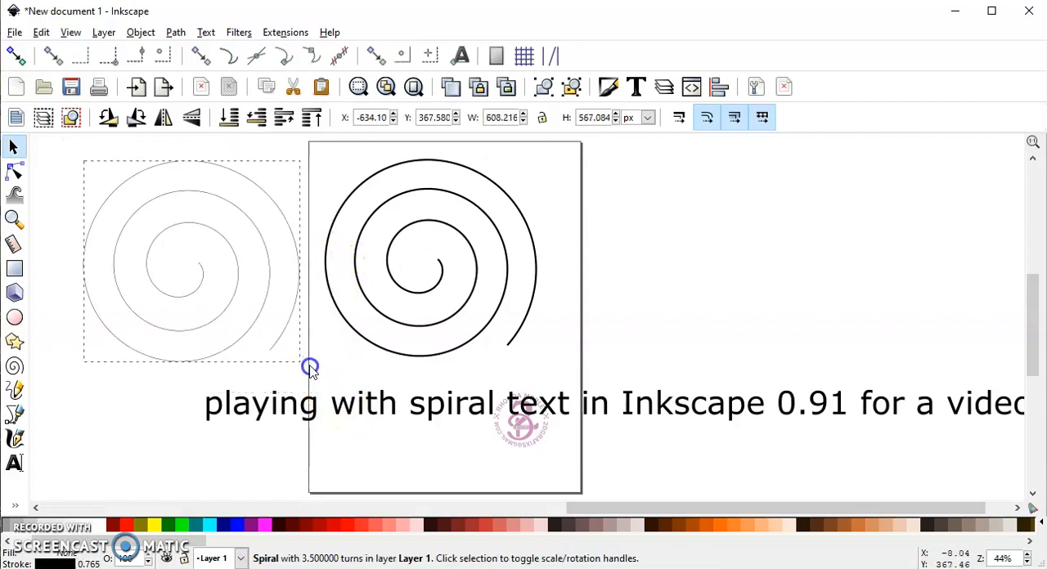
- Set the second spiral's stroke width to 5 px
{"action": "left_click", "coordinate": [607, 87]}
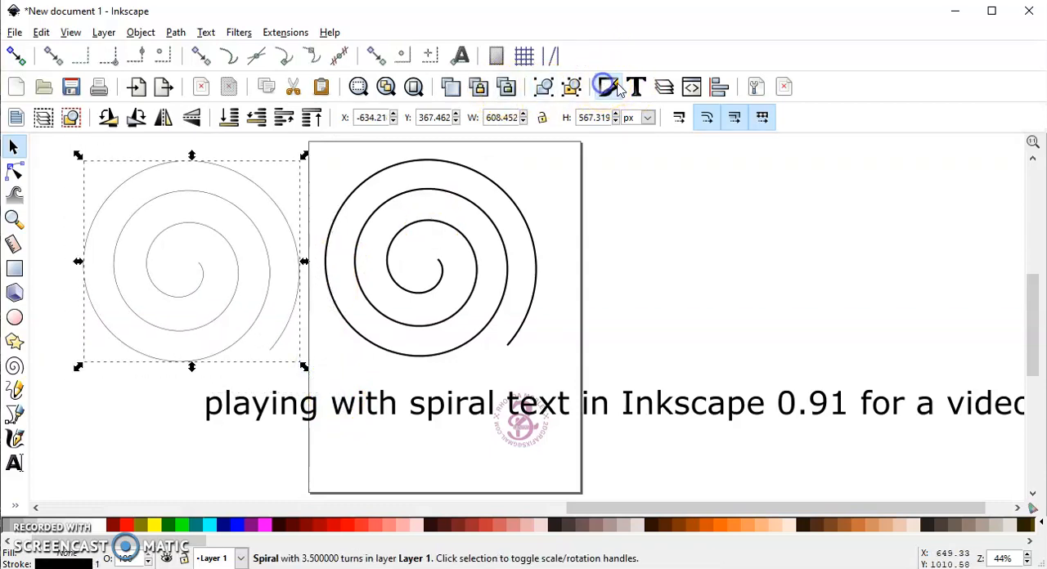
{"action": "left_click_drag", "start_coordinate": [923, 192], "coordinate": [806, 184]}
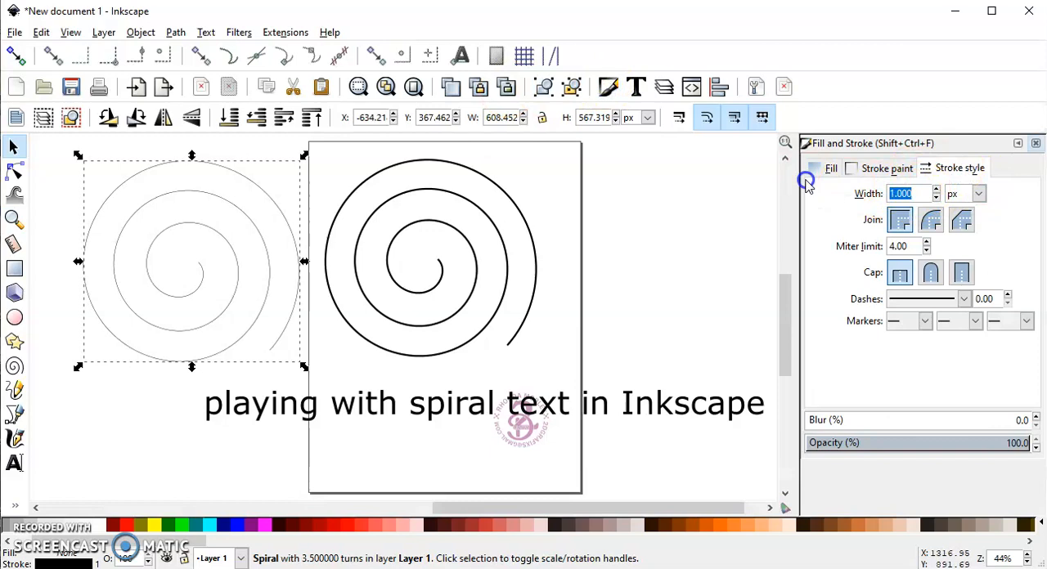
{"action": "key", "text": "Return"}
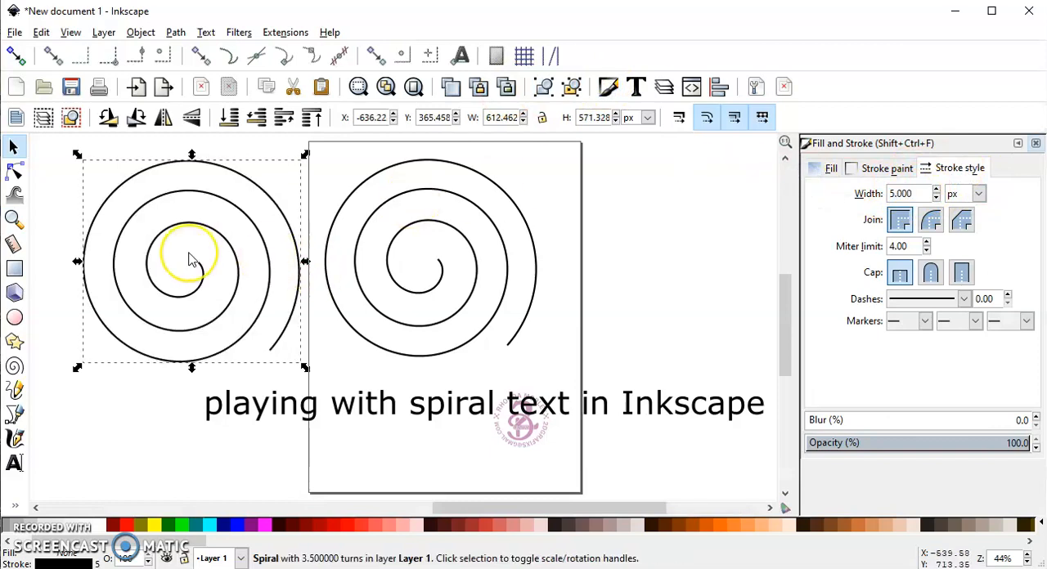
- Set the second spiral to 5.90 turns with a divergence of 0.740
{"action": "left_click", "coordinate": [15, 366]}
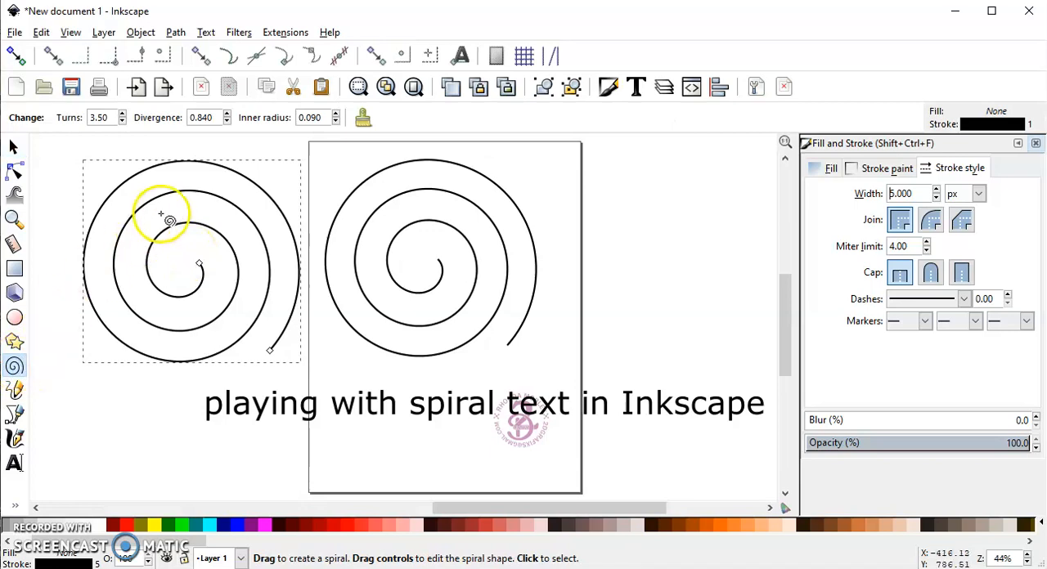
{"action": "left_click", "coordinate": [122, 115]}
{"action": "left_click", "coordinate": [122, 115]}
{"action": "left_click_drag", "start_coordinate": [122, 114], "coordinate": [122, 122]}
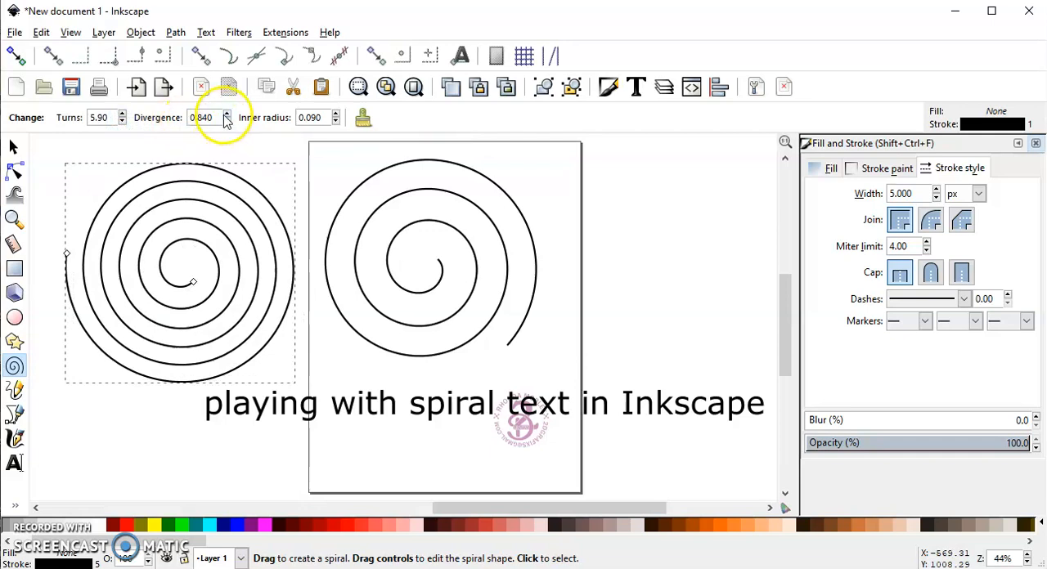
{"action": "left_click_drag", "start_coordinate": [228, 115], "coordinate": [227, 122]}
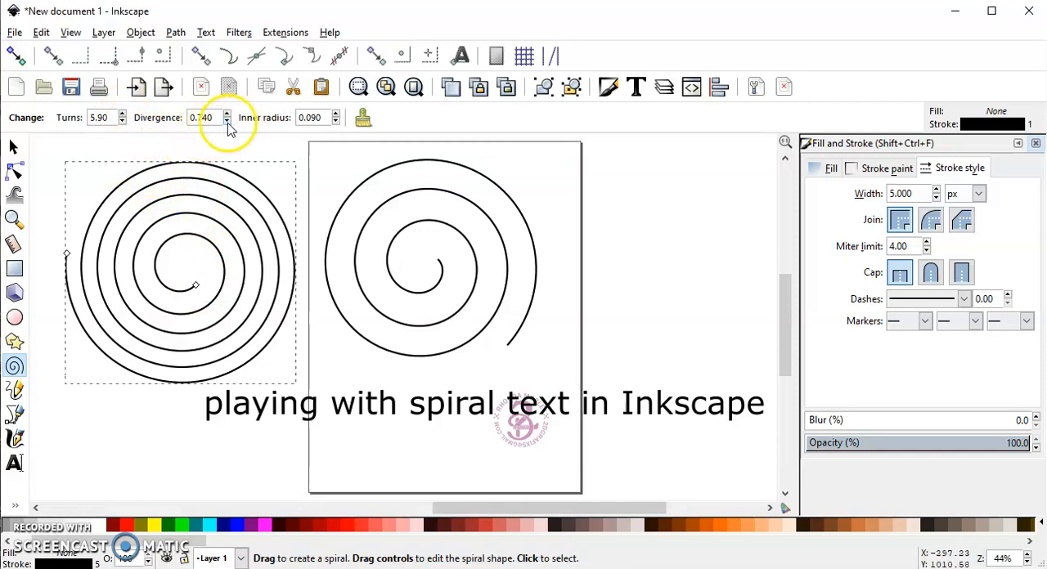
- Reset the second spiral's parameters to defaults and adjust them to an inner radius of 0.080 and 3.40 turns
{"action": "left_click", "coordinate": [363, 119]}
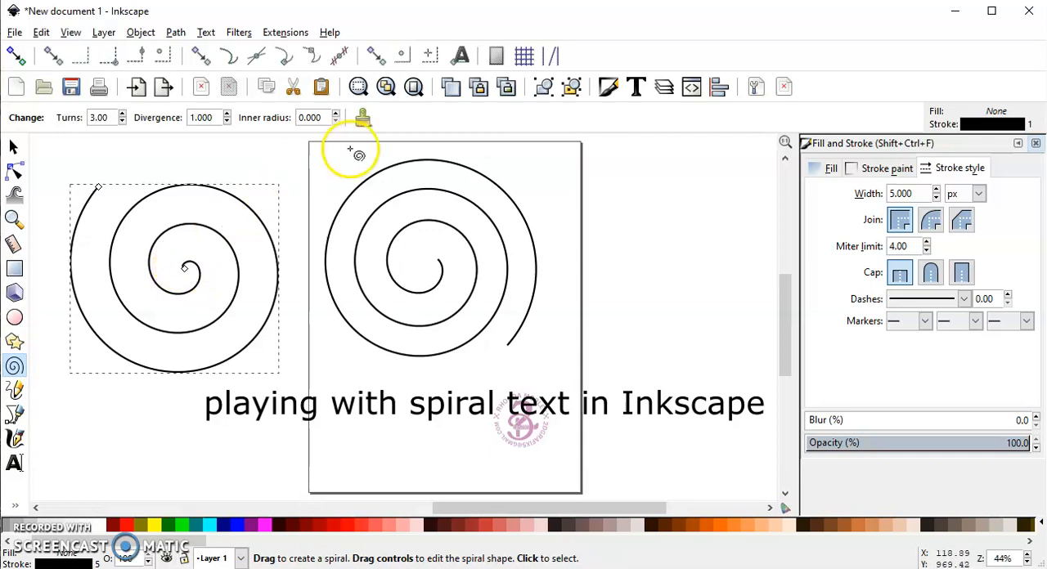
{"action": "left_click", "coordinate": [336, 114]}
{"action": "left_click", "coordinate": [336, 115]}
{"action": "left_click", "coordinate": [336, 114]}
{"action": "left_click", "coordinate": [336, 114]}
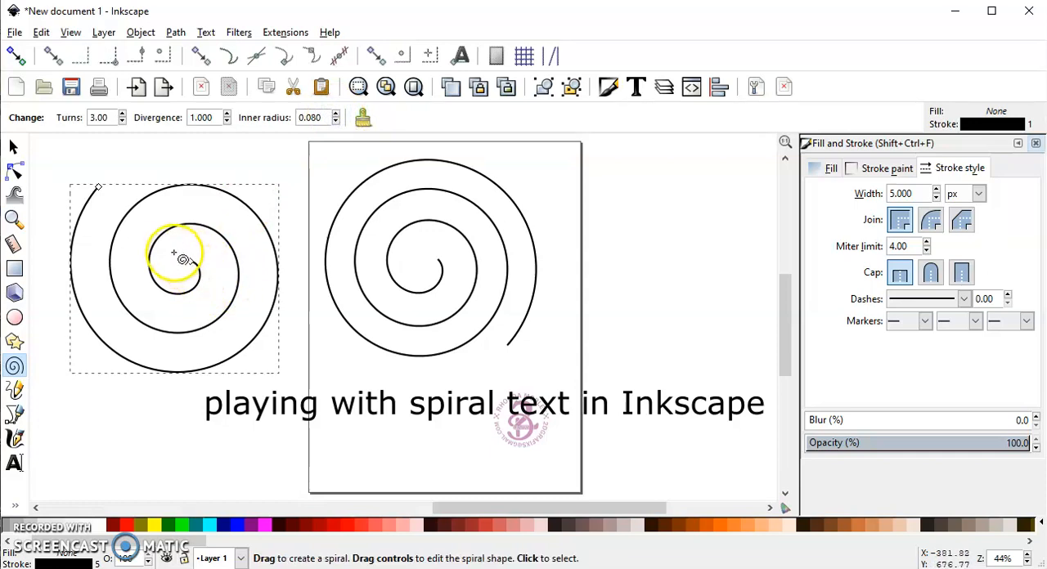
{"action": "left_click", "coordinate": [122, 115]}
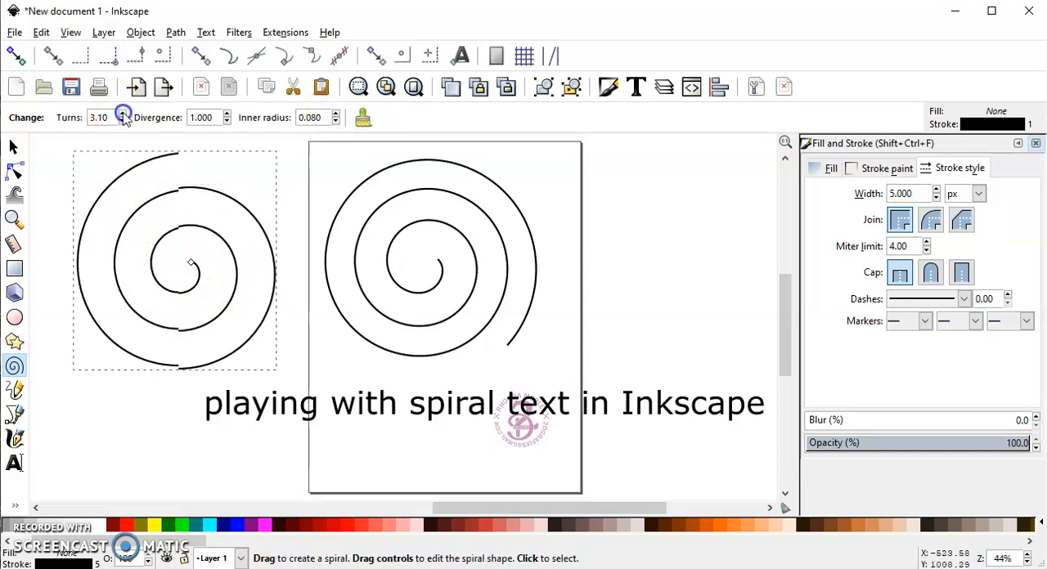
{"action": "left_click", "coordinate": [123, 114]}
{"action": "left_click", "coordinate": [122, 114]}
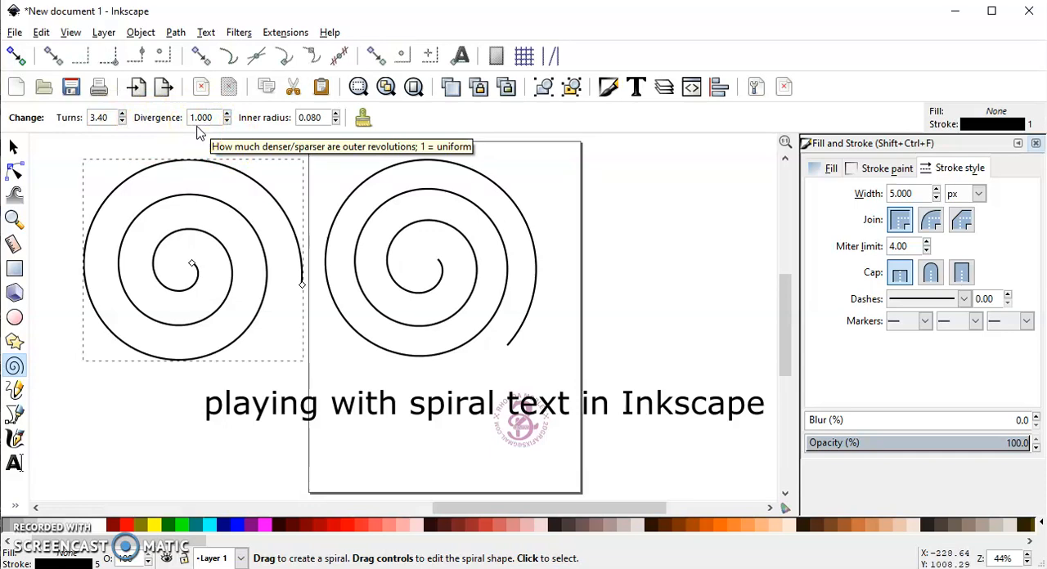
- Delete the second spiral beside the page
{"action": "left_click", "coordinate": [13, 146]}
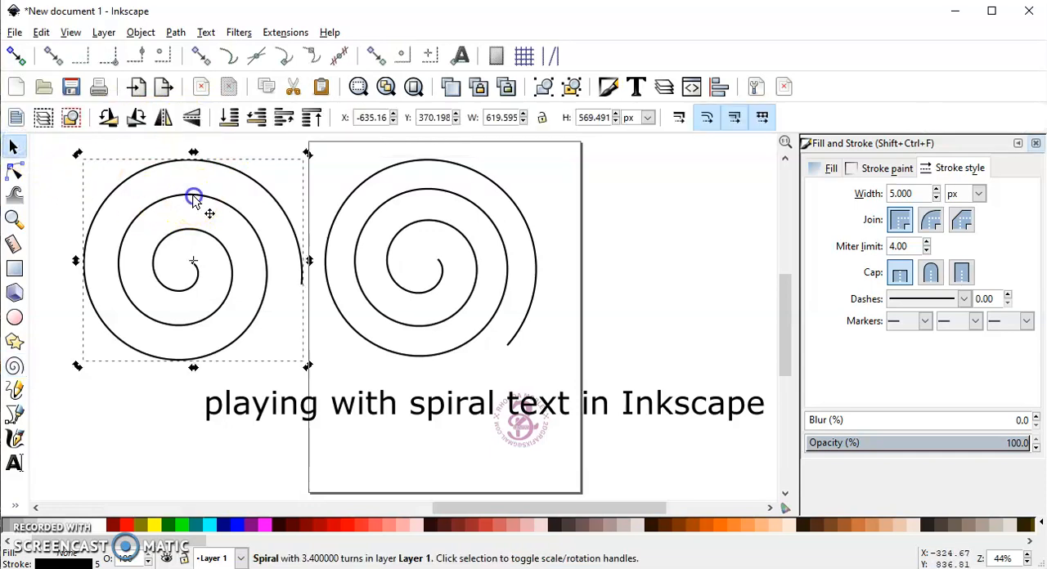
{"action": "left_click_drag", "start_coordinate": [193, 196], "coordinate": [191, 197]}
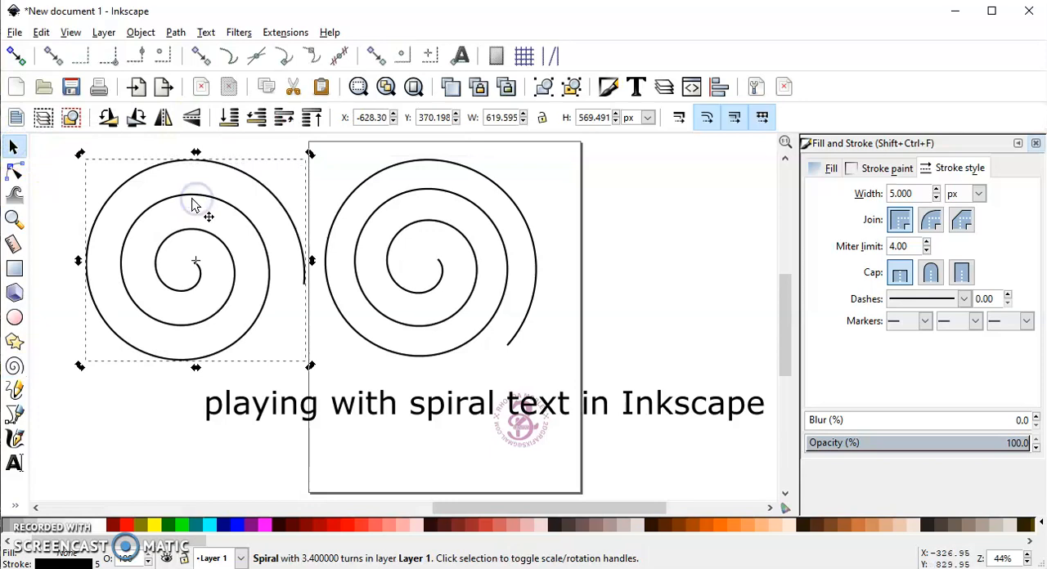
{"action": "key", "text": "Delete"}
- Put the line of text on the remaining spiral path
{"action": "left_click", "coordinate": [462, 237]}
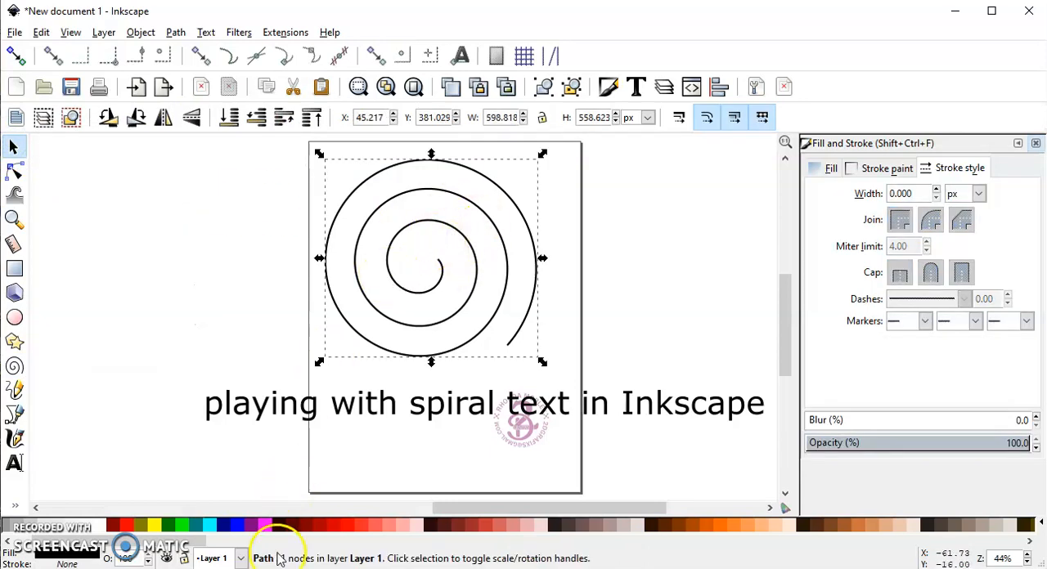
{"action": "left_click", "coordinate": [283, 407]}
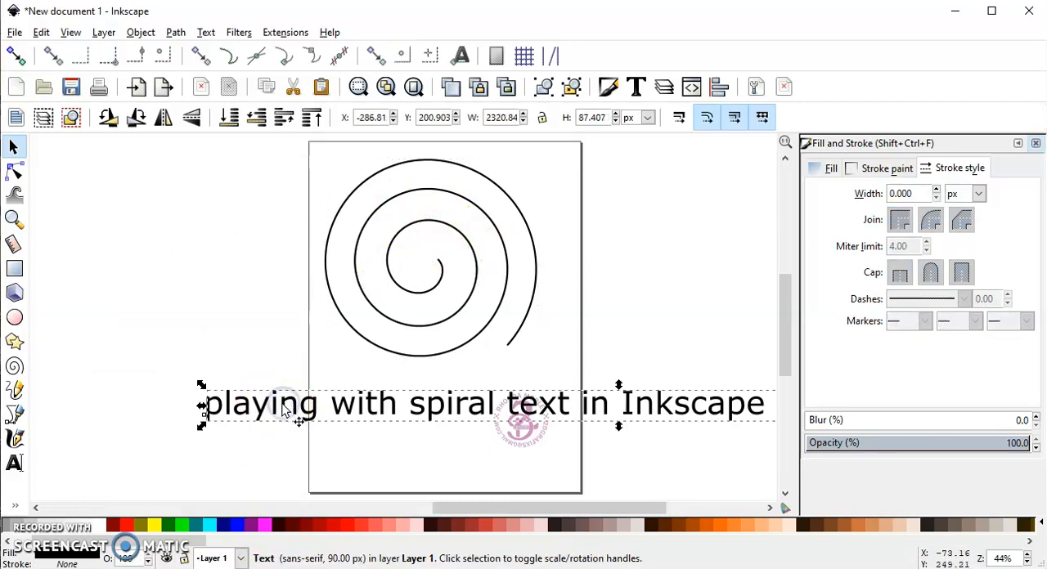
{"action": "left_click", "coordinate": [368, 346], "text": "shift"}
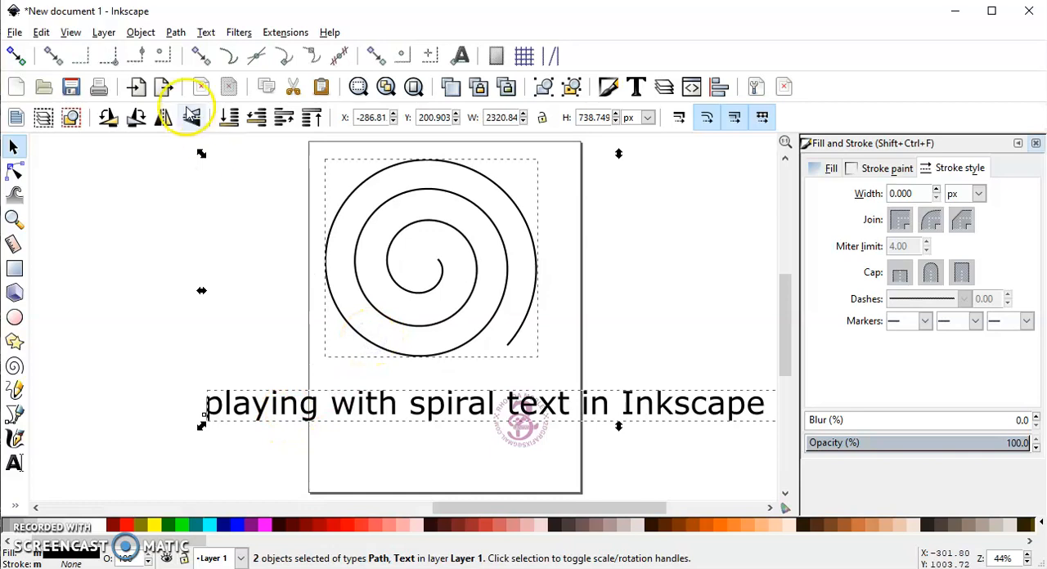
{"action": "left_click", "coordinate": [205, 32]}
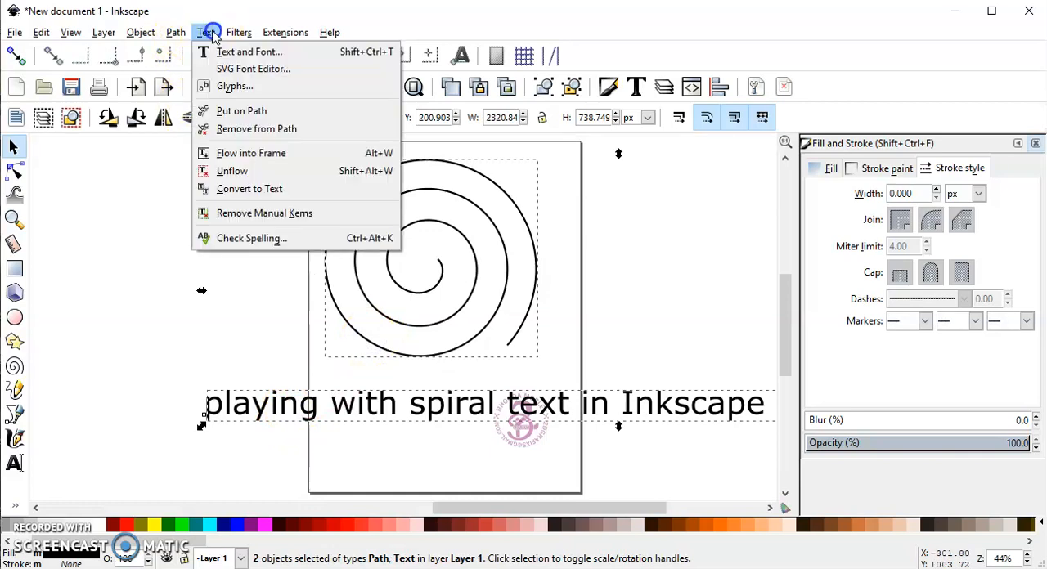
{"action": "left_click", "coordinate": [241, 112]}
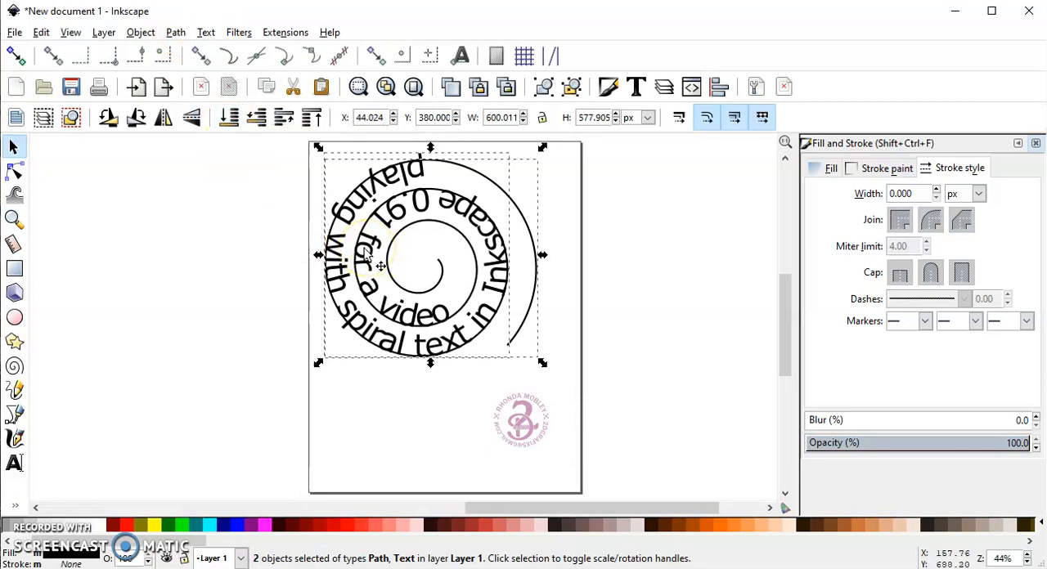
- Flip the spiral and its text vertically, and rotate both clockwise until the word "playing" sits at the upper edge of the spiral
{"action": "left_click", "coordinate": [192, 119]}
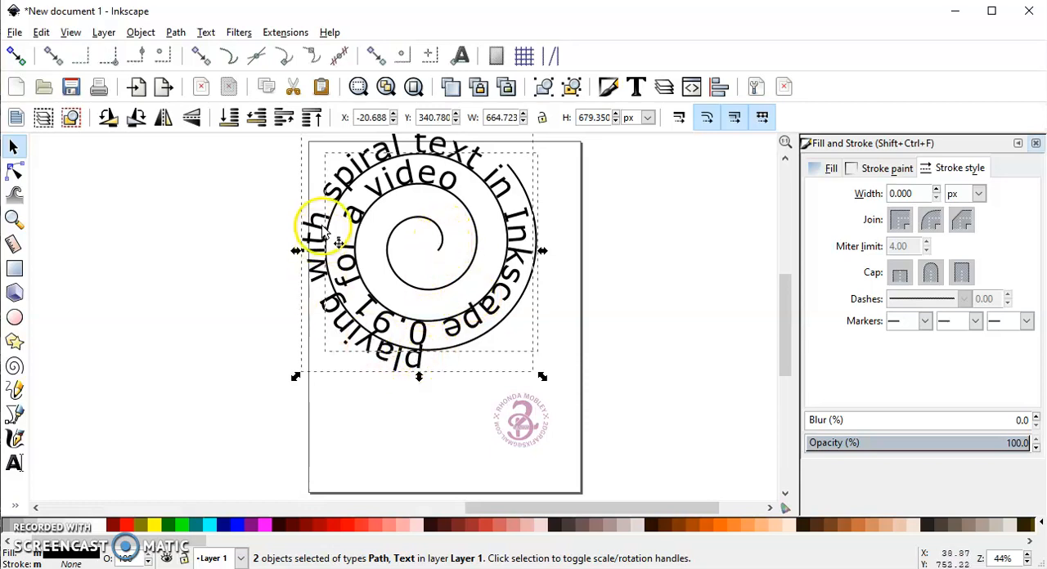
{"action": "left_click", "coordinate": [335, 192]}
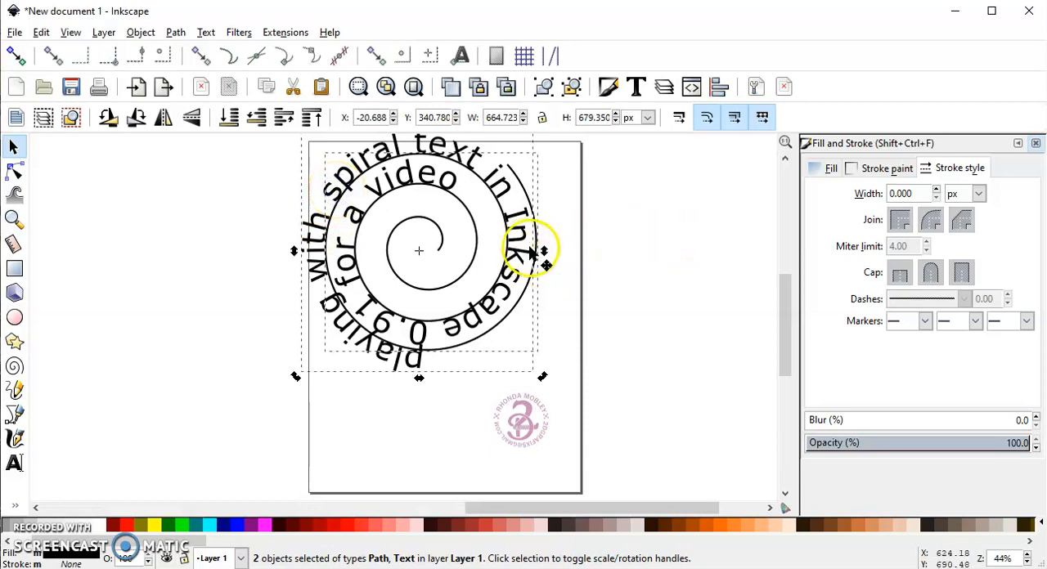
{"action": "left_click_drag", "start_coordinate": [544, 378], "coordinate": [453, 400]}
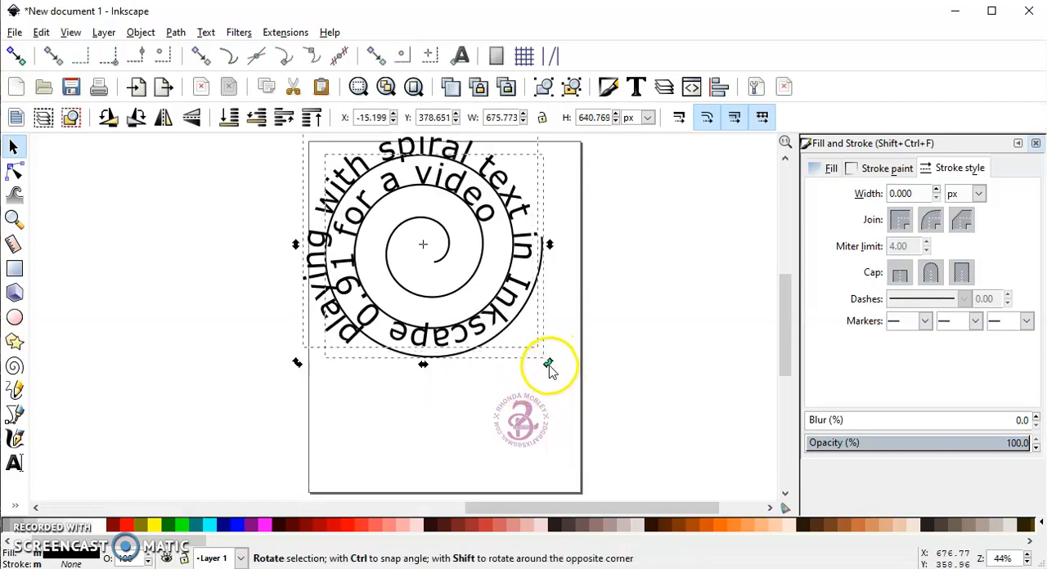
{"action": "left_click_drag", "start_coordinate": [548, 364], "coordinate": [477, 376]}
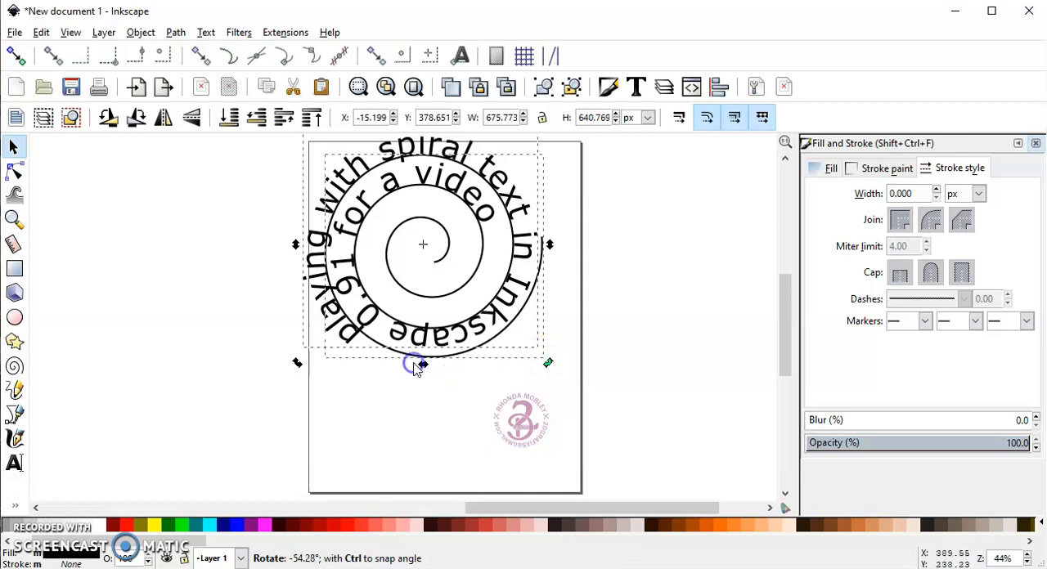
{"action": "left_click_drag", "start_coordinate": [414, 368], "coordinate": [416, 367]}
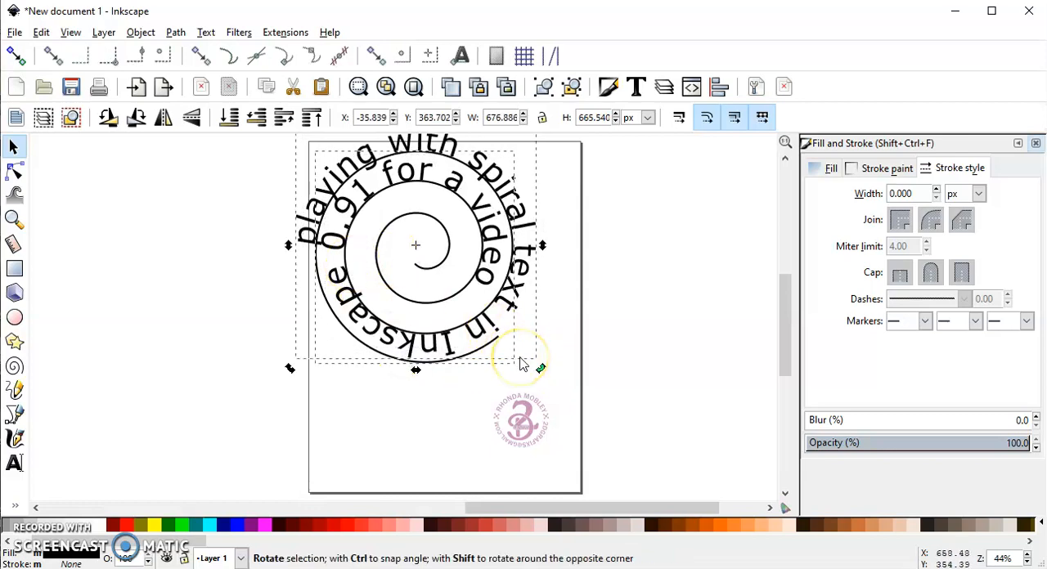
{"action": "left_click_drag", "start_coordinate": [521, 360], "coordinate": [521, 359]}
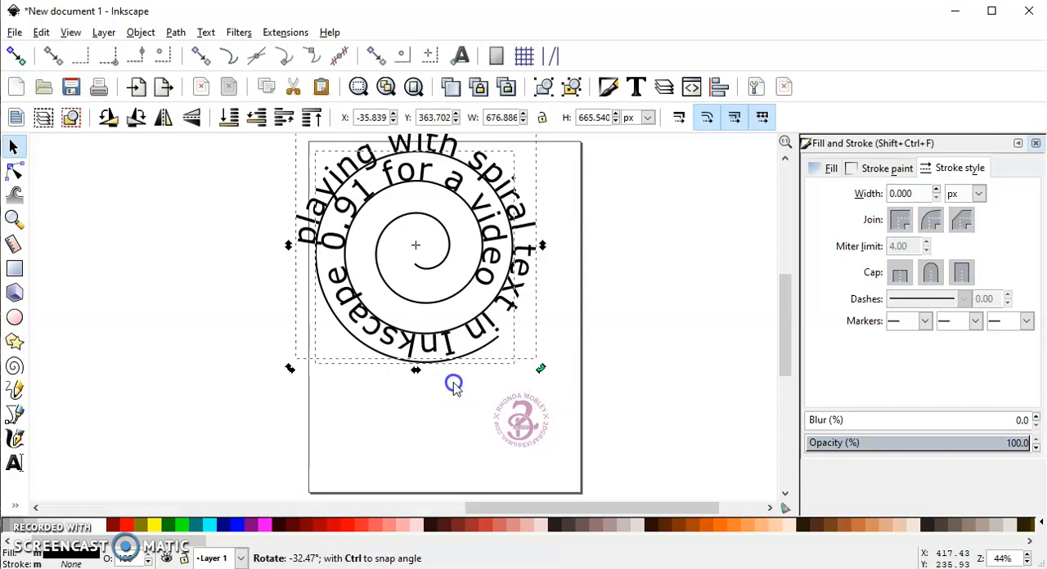
{"action": "left_click_drag", "start_coordinate": [454, 384], "coordinate": [455, 388]}
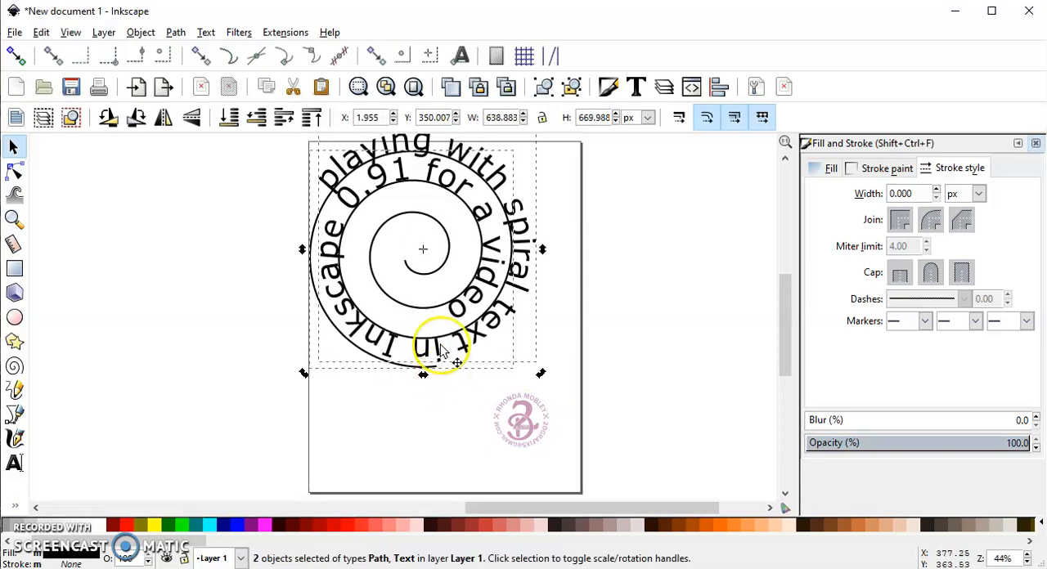
- Append the words "now we need more" to the end of the text on the spiral path
{"action": "left_click_drag", "start_coordinate": [459, 175], "coordinate": [463, 205]}
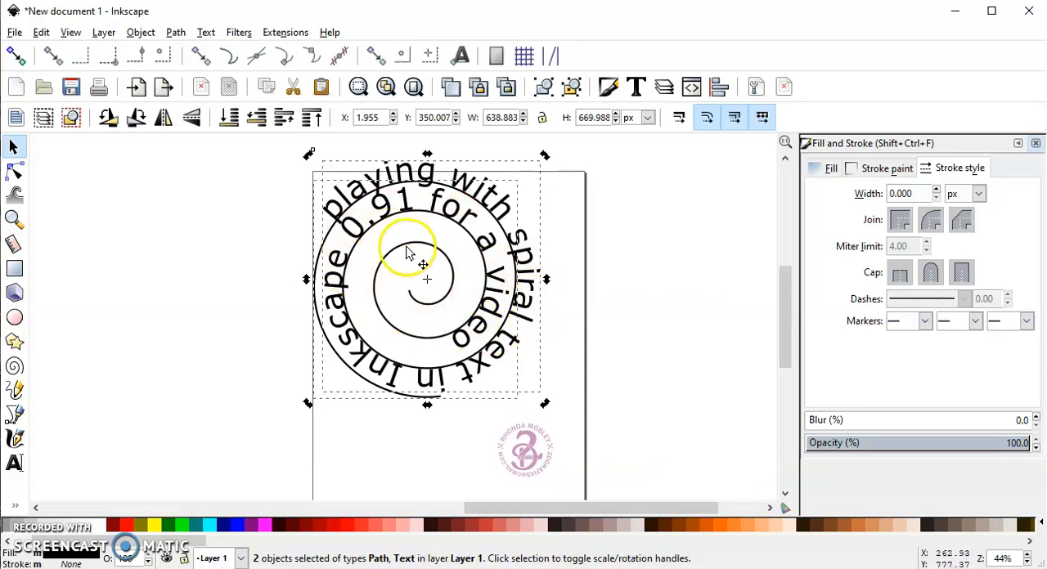
{"action": "left_click", "coordinate": [651, 204]}
{"action": "left_click", "coordinate": [502, 203]}
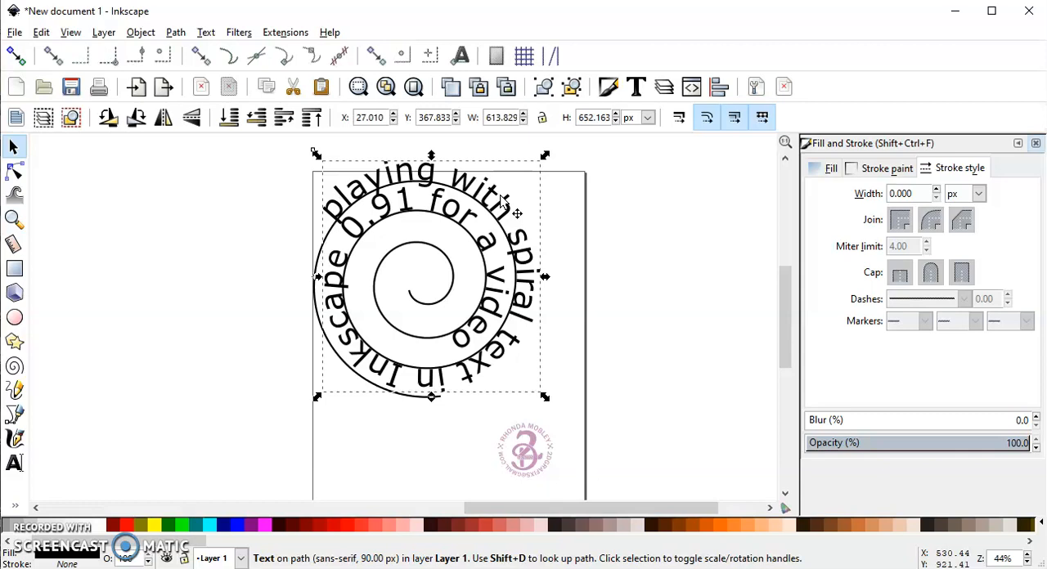
{"action": "left_click", "coordinate": [14, 463]}
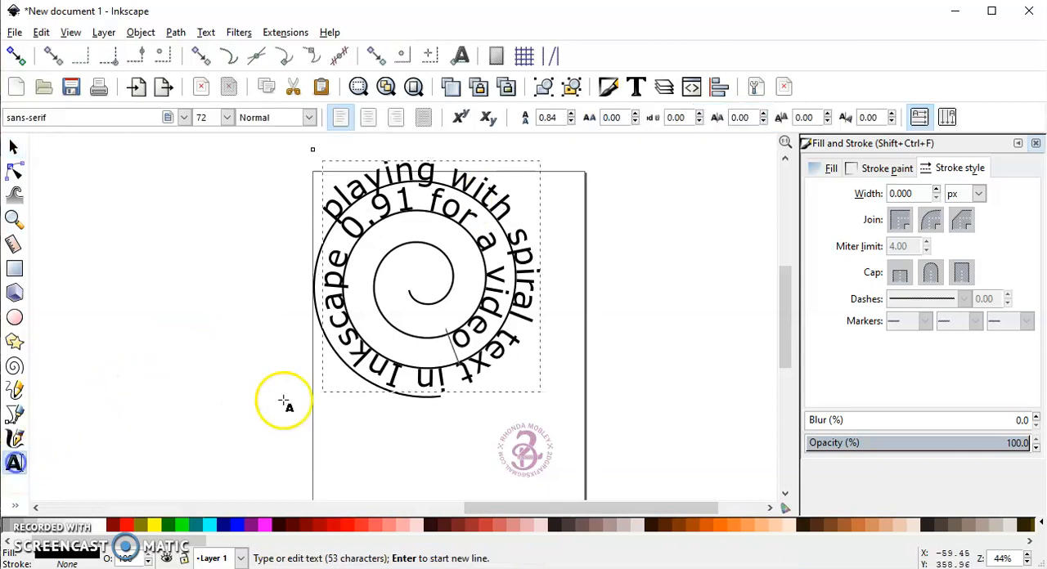
{"action": "left_click", "coordinate": [447, 341]}
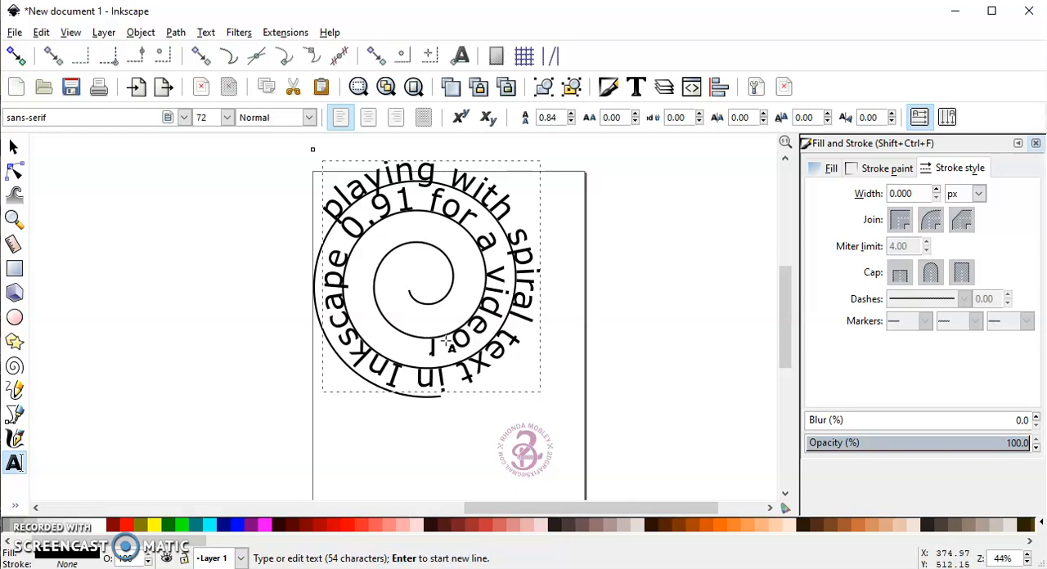
{"action": "left_click", "coordinate": [452, 344]}
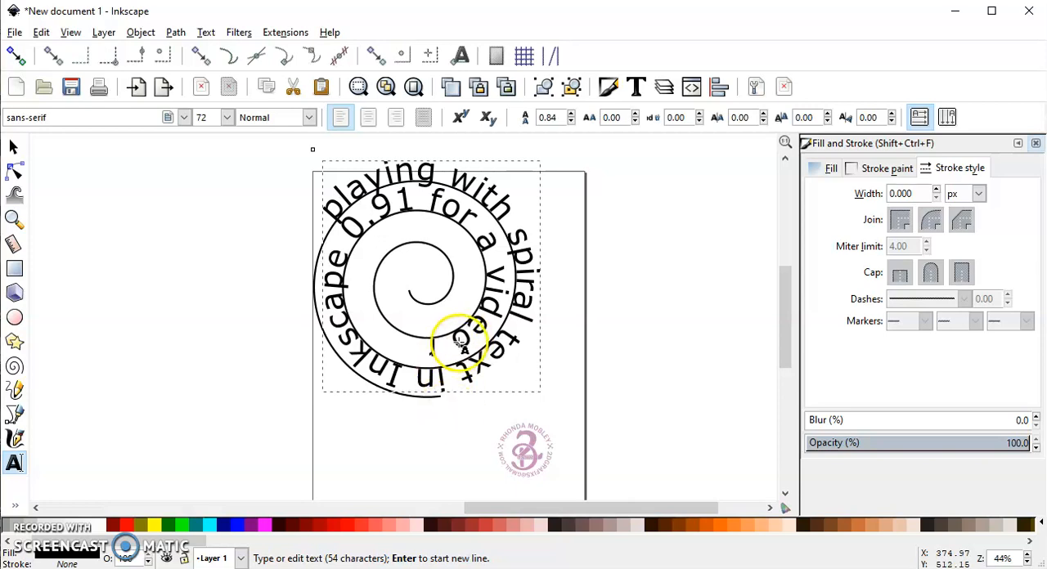
{"action": "type", "text": "now we"}
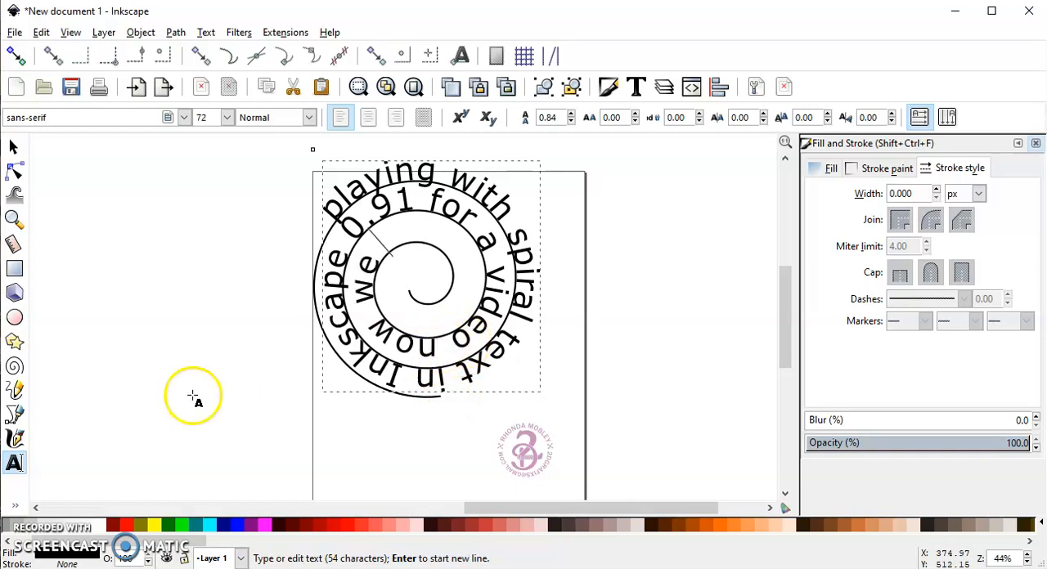
{"action": "type", "text": " ne"}
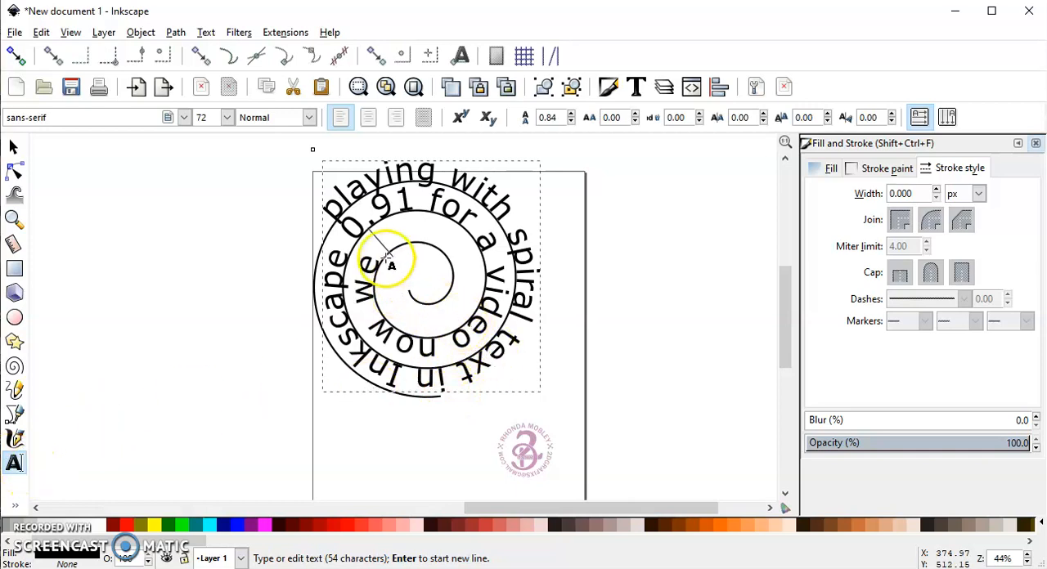
{"action": "type", "text": "e"}
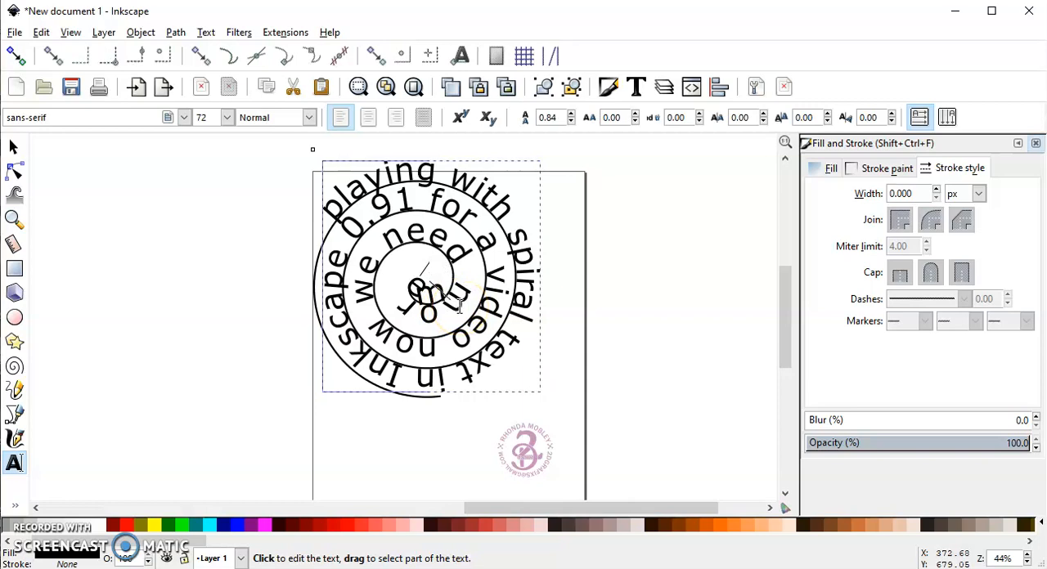
- Reduce the letter spacing of the spiral text to -0.41 px
{"action": "left_click", "coordinate": [417, 291]}
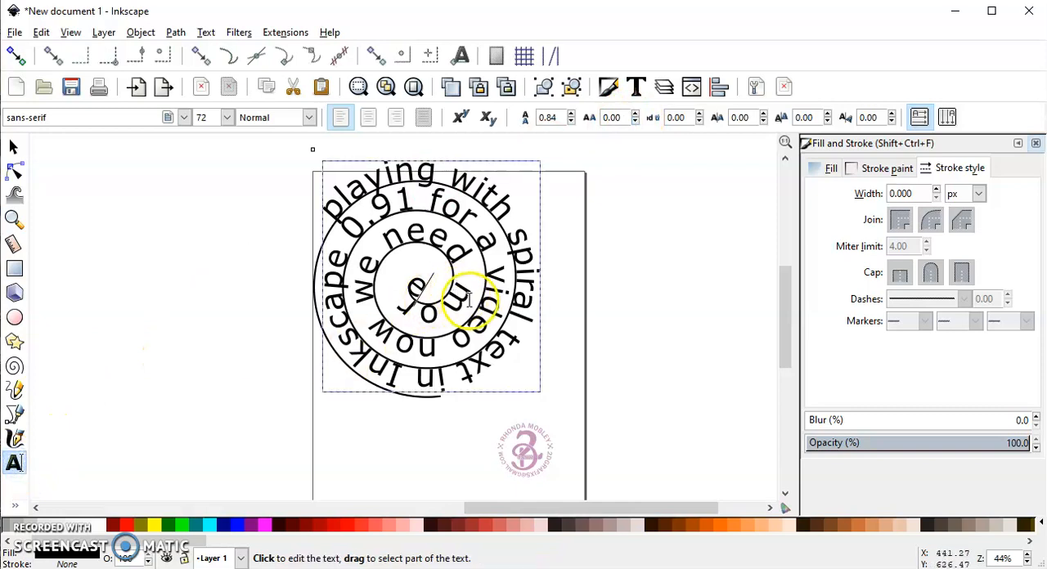
{"action": "left_click", "coordinate": [434, 315]}
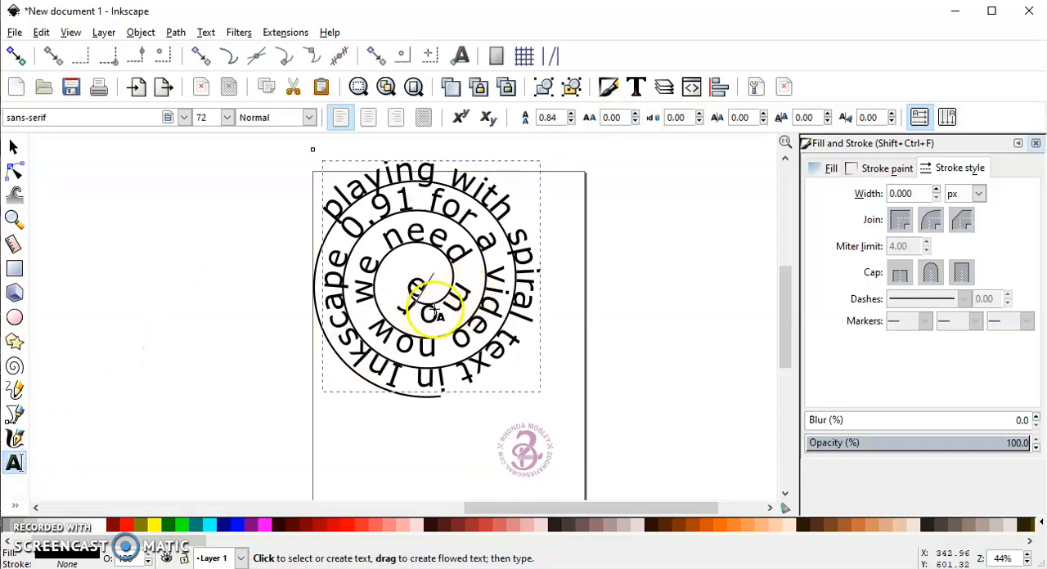
{"action": "left_click", "coordinate": [635, 121]}
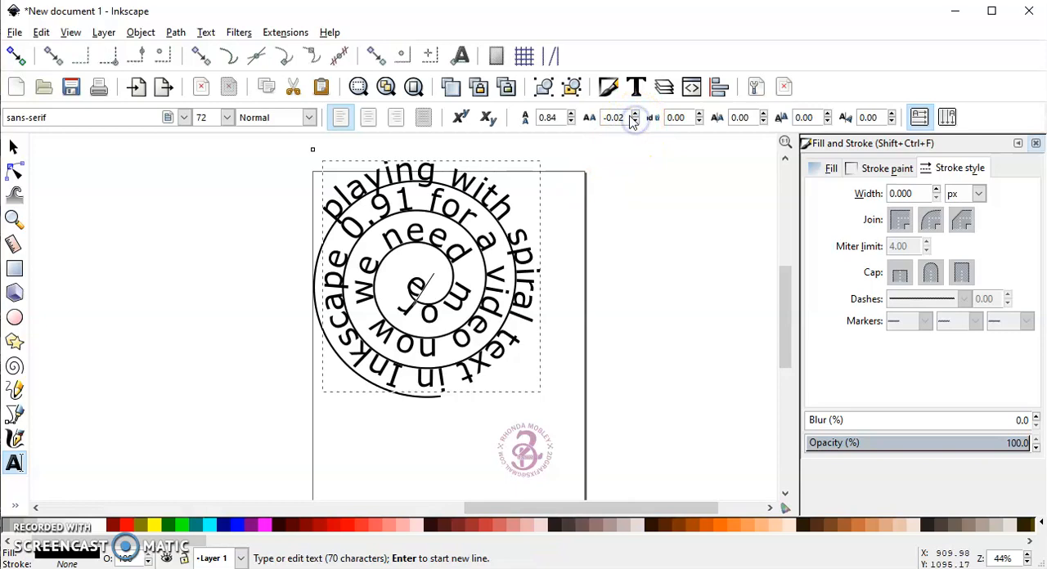
{"action": "left_click", "coordinate": [636, 121]}
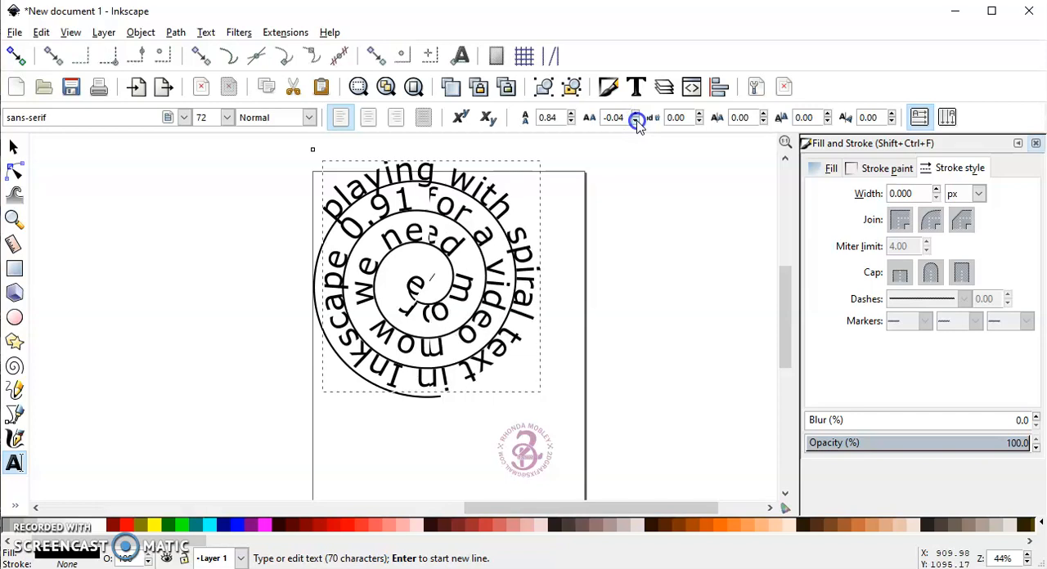
{"action": "left_click", "coordinate": [636, 122]}
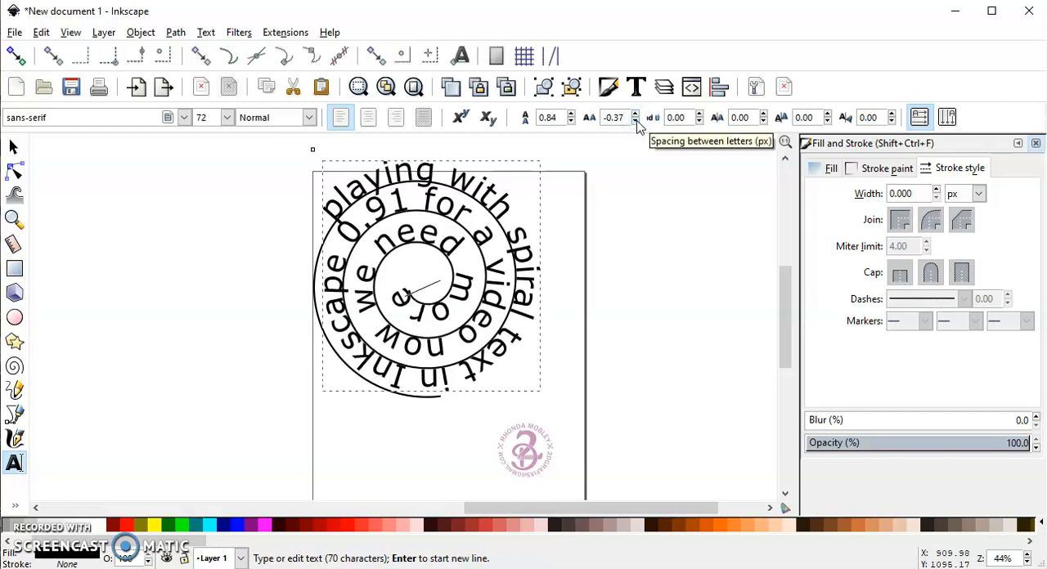
{"action": "left_click", "coordinate": [636, 122]}
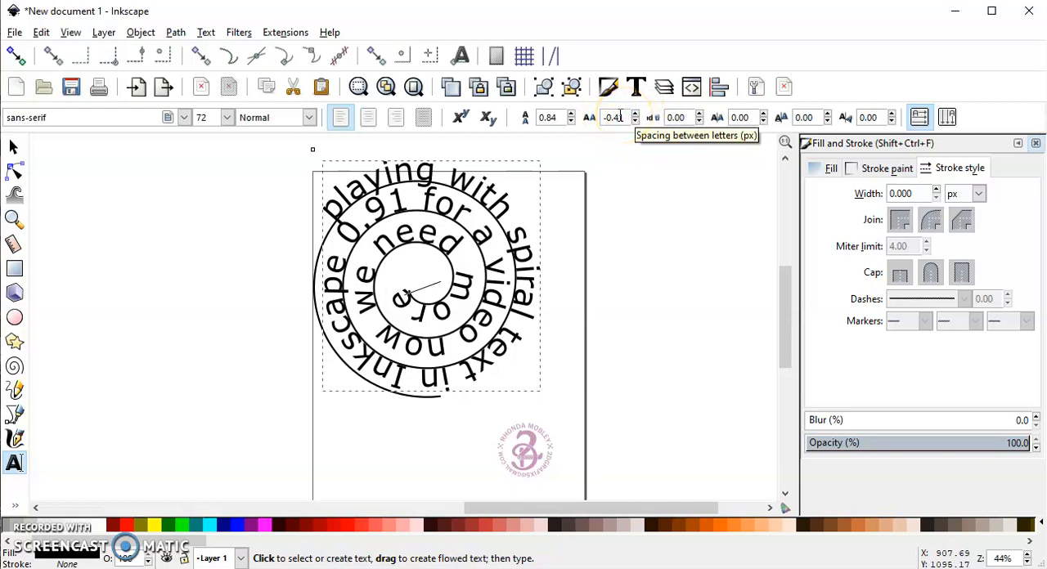
- Convert the spiral text to a path and ungroup it into individual letters
{"action": "left_click", "coordinate": [12, 369]}
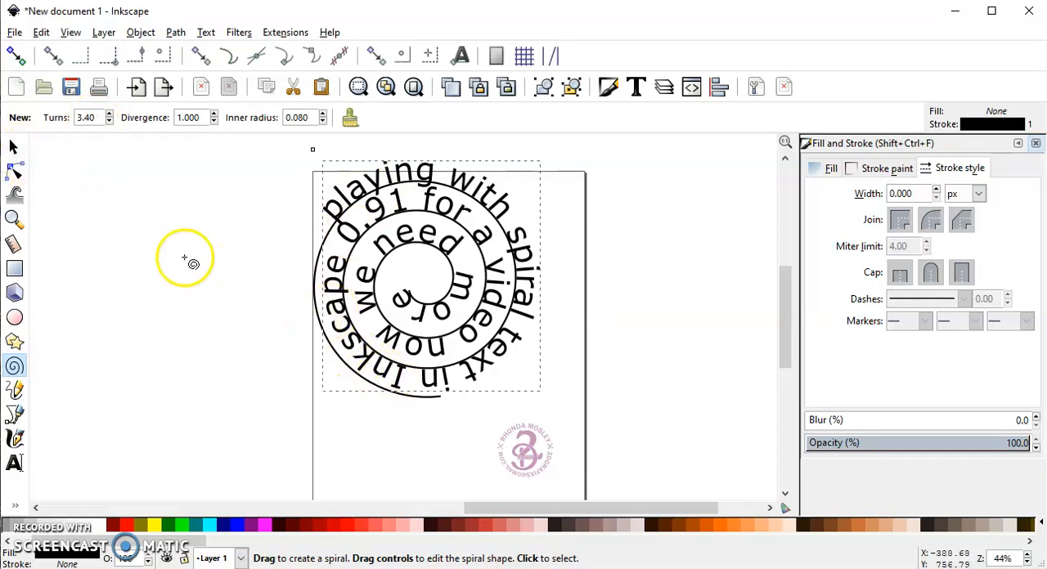
{"action": "left_click", "coordinate": [15, 147]}
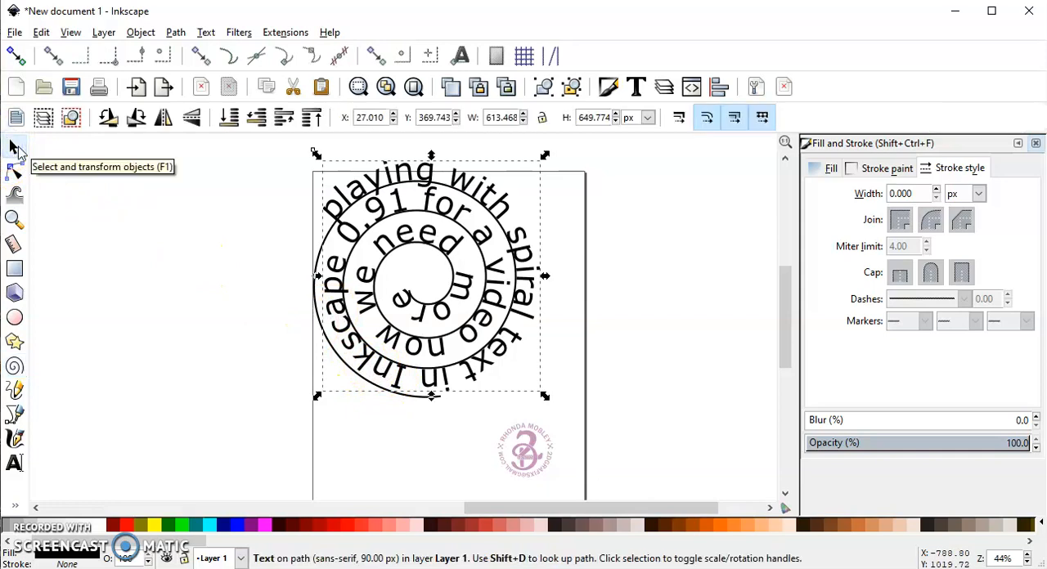
{"action": "left_click", "coordinate": [159, 270]}
{"action": "left_click", "coordinate": [376, 170]}
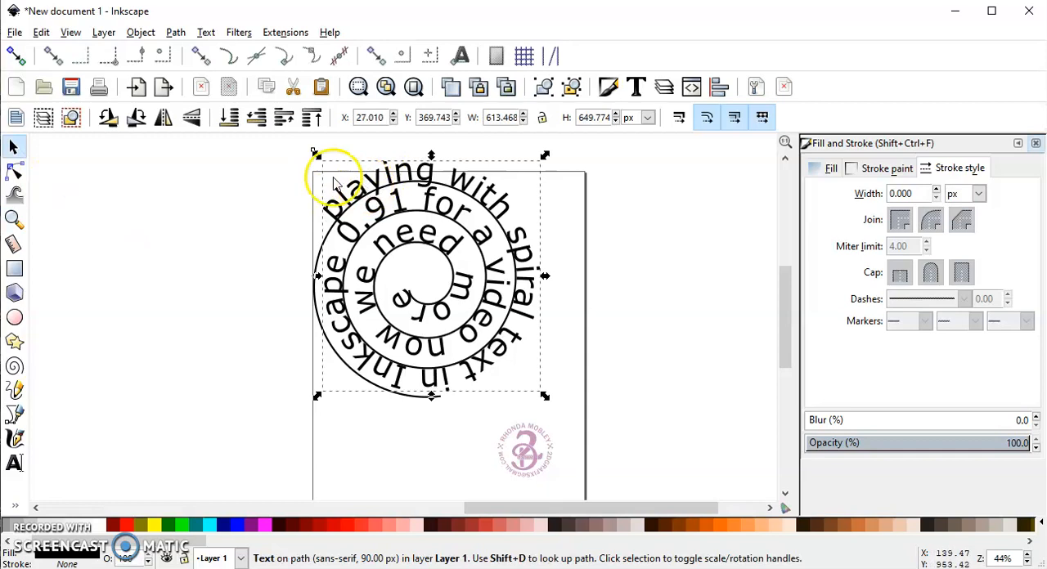
{"action": "left_click", "coordinate": [176, 33]}
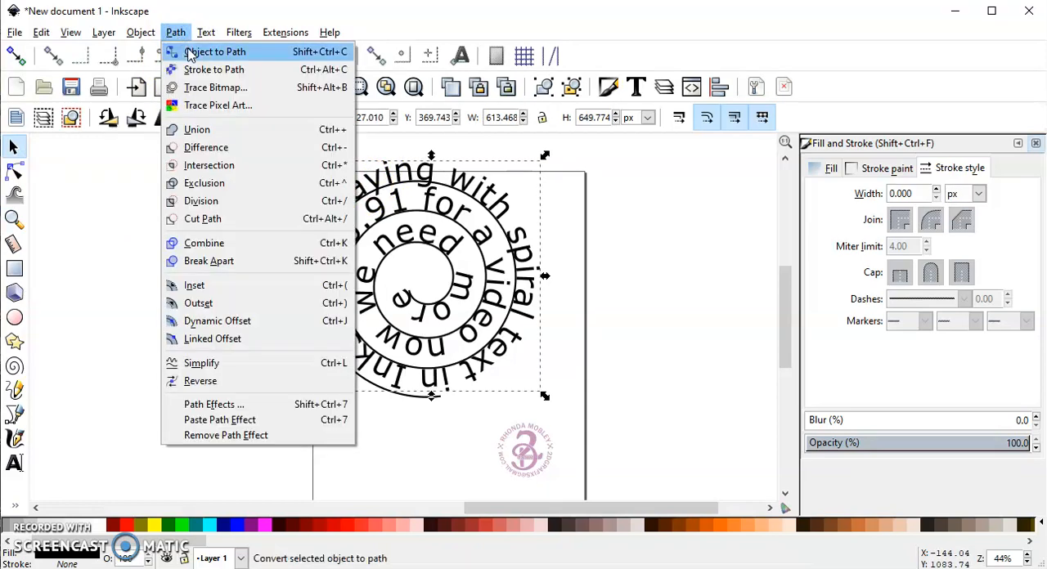
{"action": "left_click", "coordinate": [190, 51]}
{"action": "left_click", "coordinate": [141, 33]}
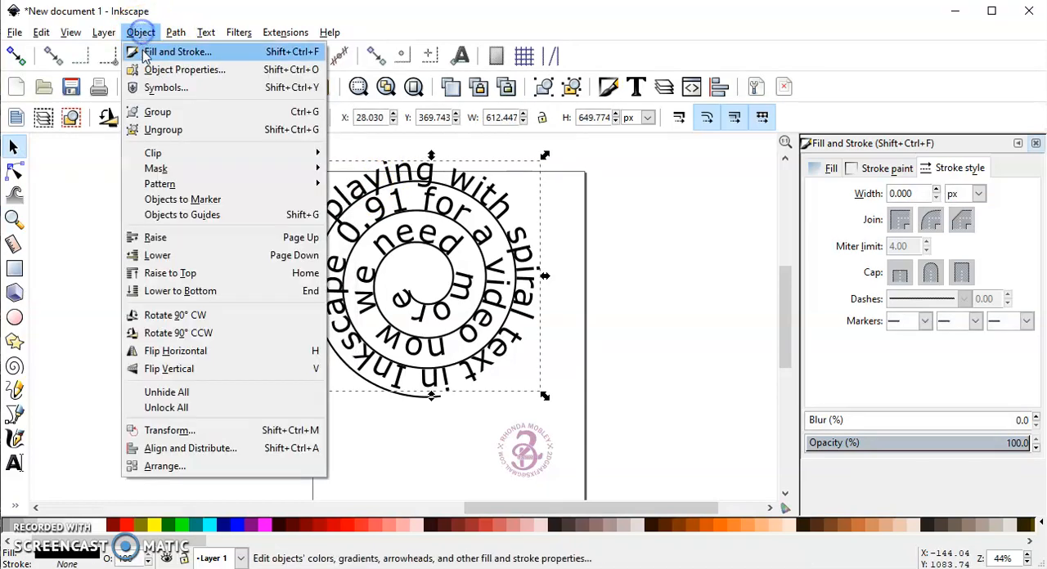
{"action": "left_click", "coordinate": [163, 130]}
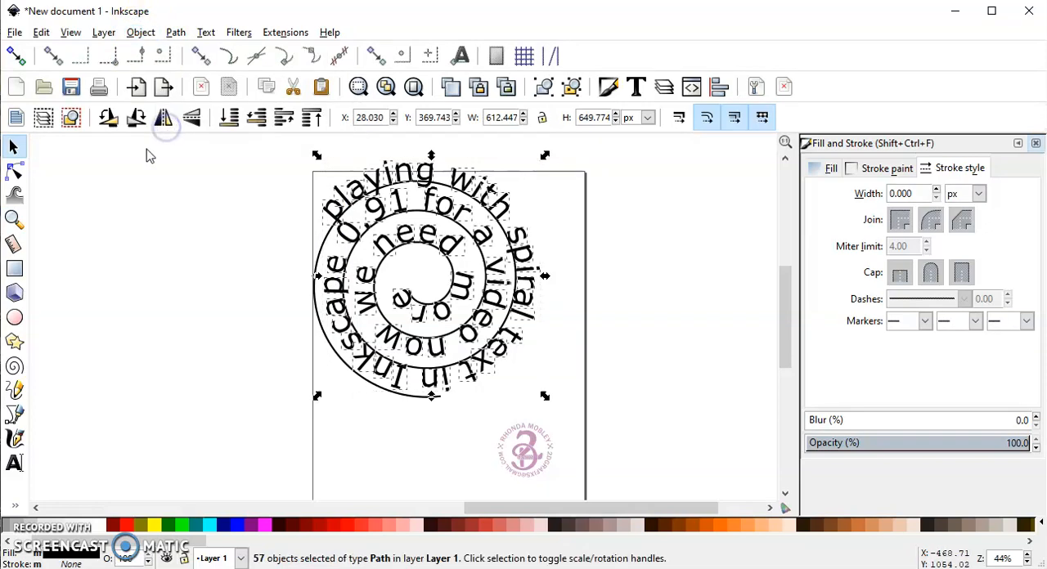
- Move the spiral path out from under the letters to the empty canvas beside the page
{"action": "left_click", "coordinate": [143, 210]}
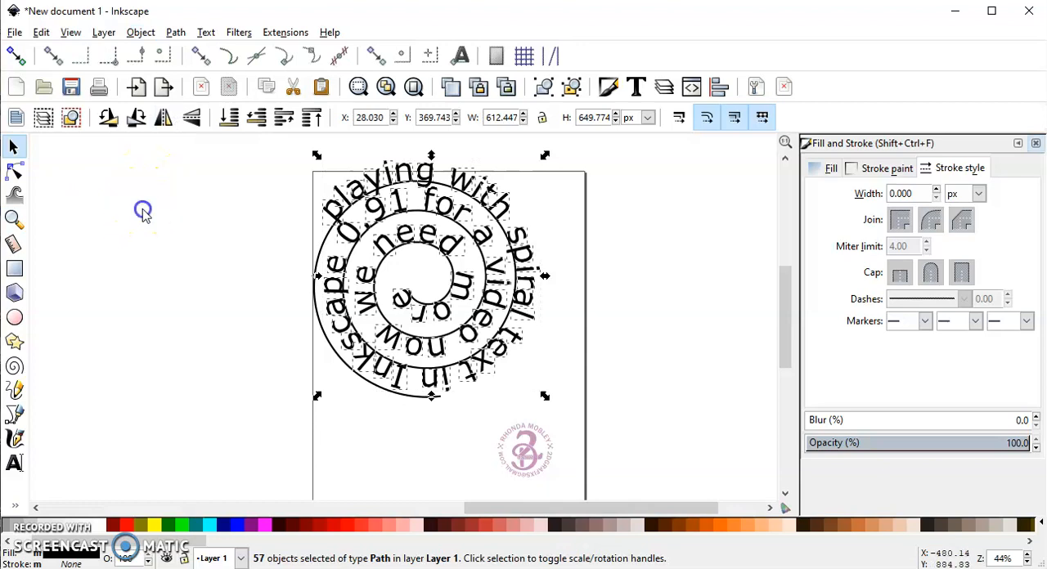
{"action": "left_click", "coordinate": [326, 238]}
{"action": "left_click_drag", "start_coordinate": [322, 241], "coordinate": [633, 240]}
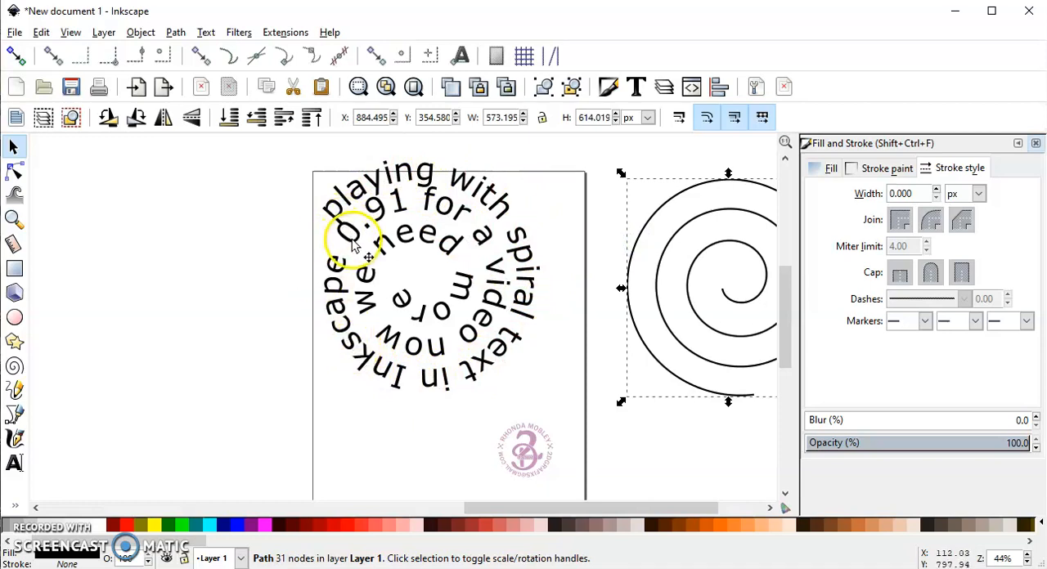
- Nudge the zero in "0.91" slightly closer to the decimal point
{"action": "left_click", "coordinate": [355, 244]}
{"action": "left_click_drag", "start_coordinate": [358, 247], "coordinate": [362, 248]}
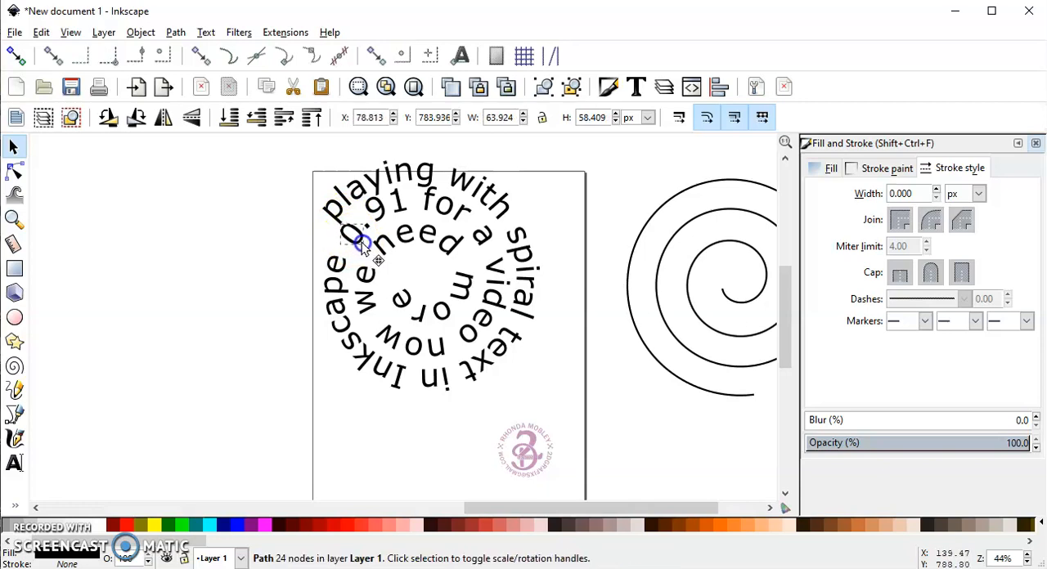
{"action": "left_click", "coordinate": [289, 251]}
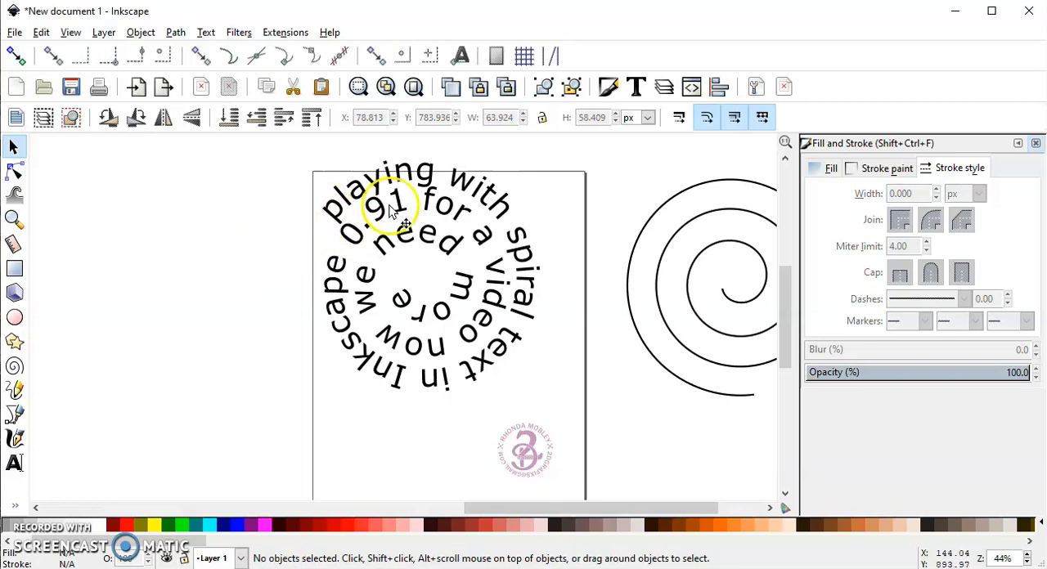
- Nudge the letters of the word "more" individually to even out their spacing at the inner end of the spiral text
{"action": "left_click", "coordinate": [401, 302]}
{"action": "left_click_drag", "start_coordinate": [402, 305], "coordinate": [404, 313]}
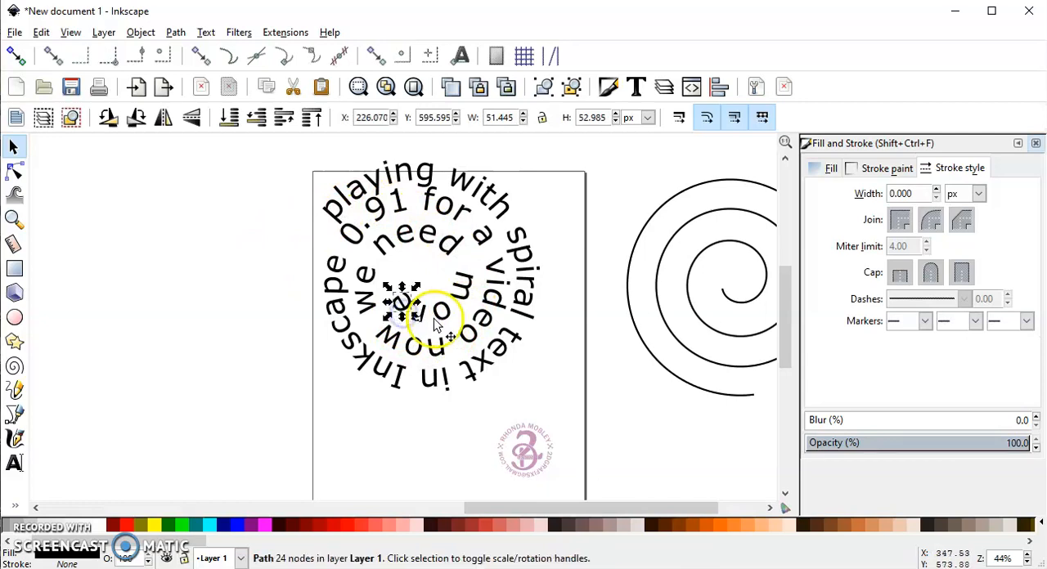
{"action": "left_click", "coordinate": [442, 313]}
{"action": "left_click_drag", "start_coordinate": [444, 318], "coordinate": [451, 320]}
{"action": "left_click", "coordinate": [422, 318]}
{"action": "mouse_move", "coordinate": [422, 318]}
{"action": "left_mouse_down"}
{"action": "mouse_move", "coordinate": [397, 303]}
{"action": "mouse_move", "coordinate": [407, 315]}
{"action": "left_mouse_up"}
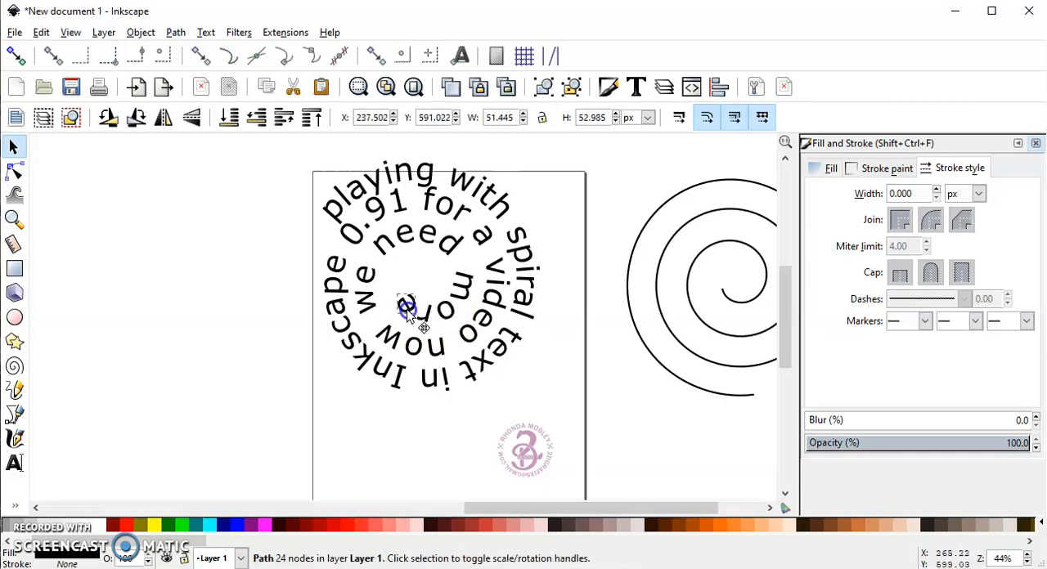
{"action": "left_click", "coordinate": [249, 274]}
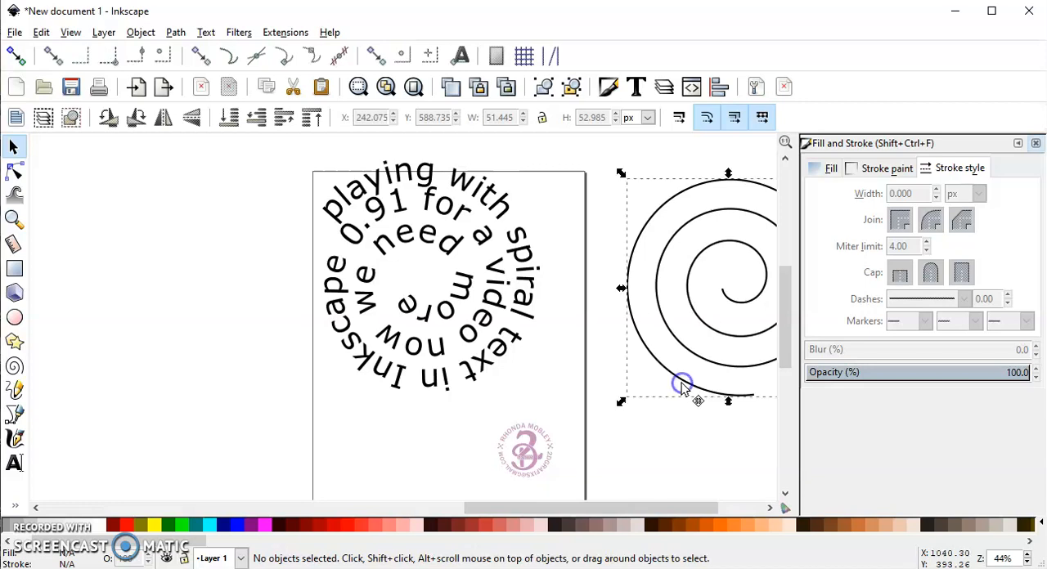
- Delete the spiral path beside the page
{"action": "left_click", "coordinate": [681, 386]}
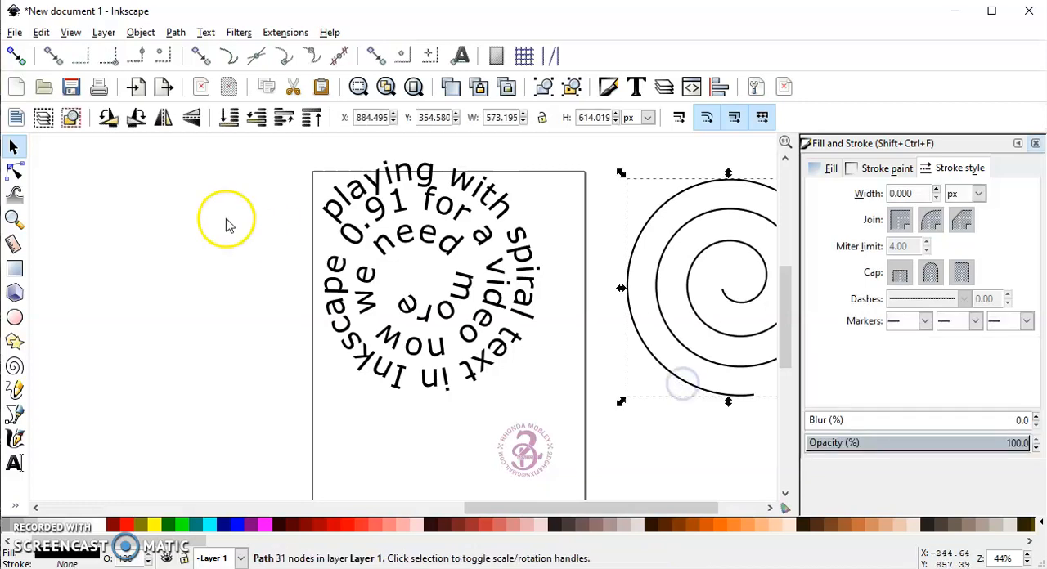
{"action": "left_click", "coordinate": [15, 368]}
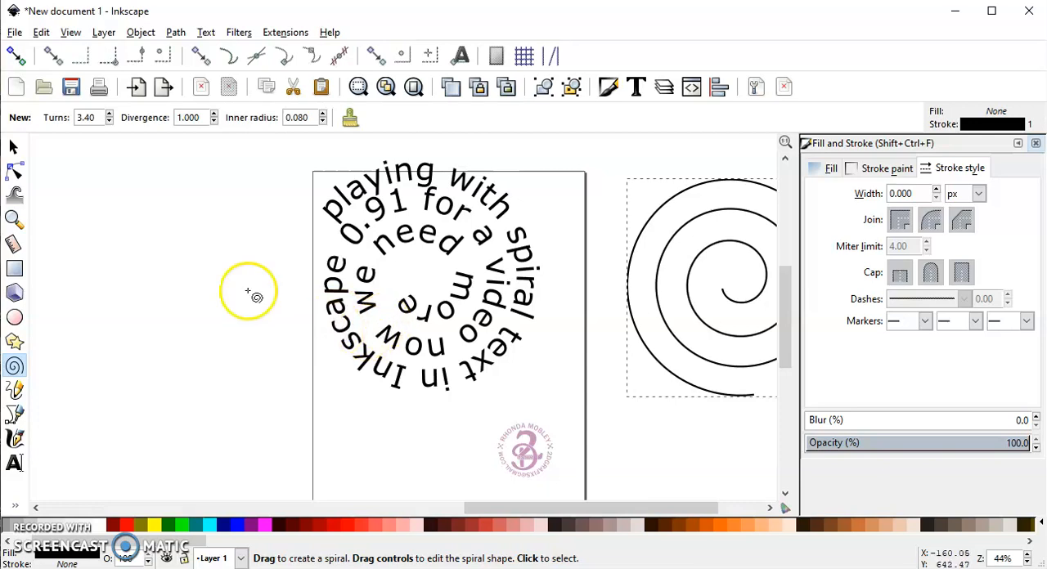
{"action": "left_click", "coordinate": [15, 147]}
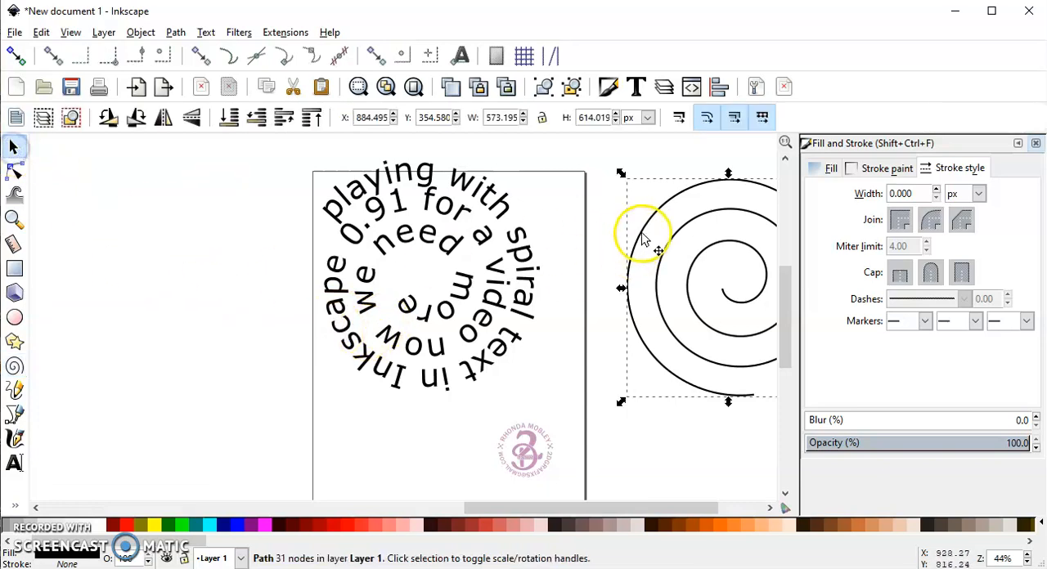
{"action": "key", "text": "Delete"}
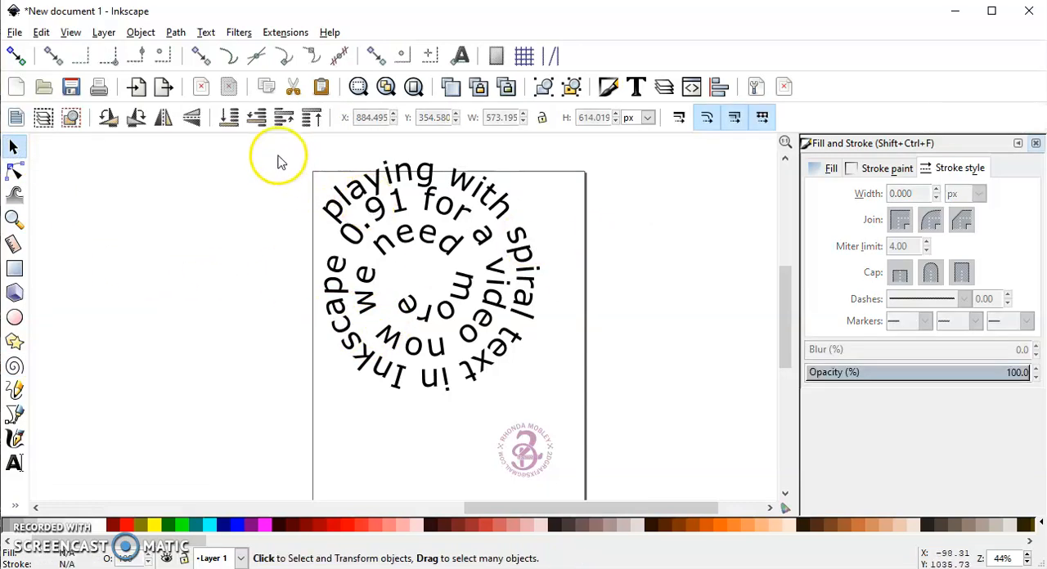
- Select all the letters of the spiral text and unite them into a single path with Union
{"action": "left_click", "coordinate": [345, 184]}
{"action": "left_click", "coordinate": [391, 187]}
{"action": "left_click_drag", "start_coordinate": [286, 147], "coordinate": [577, 404]}
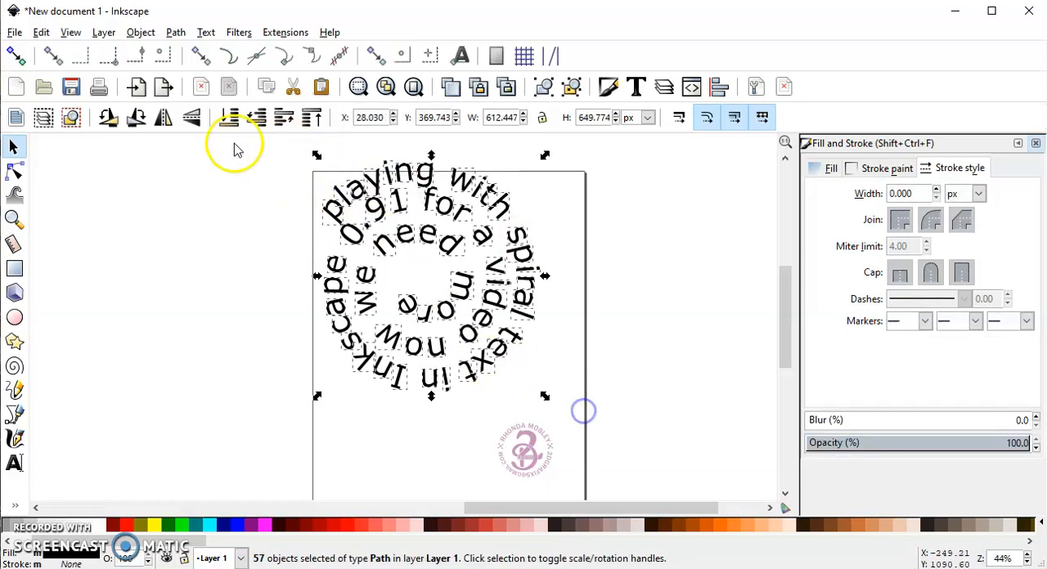
{"action": "left_click", "coordinate": [175, 32]}
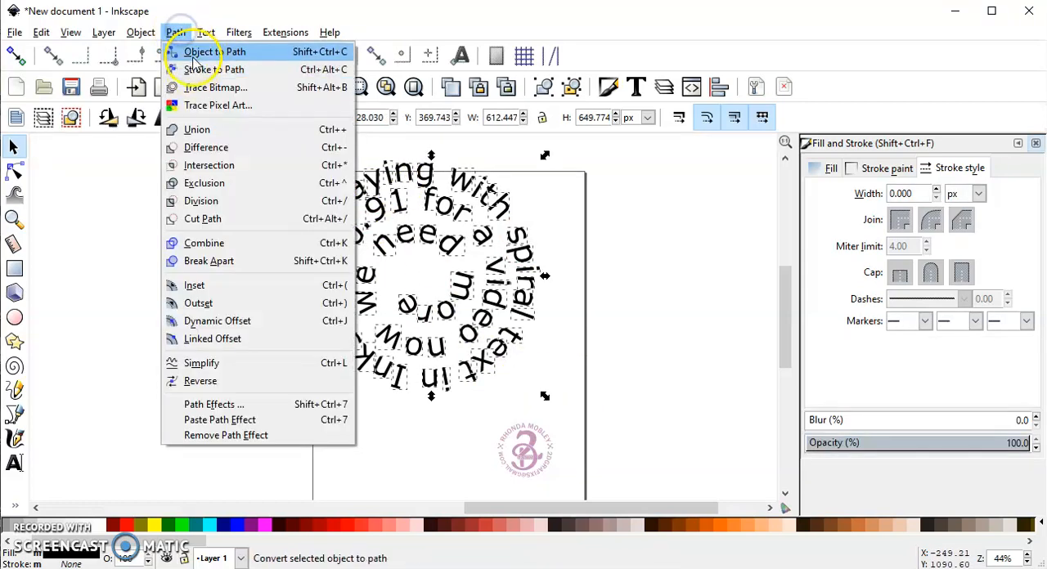
{"action": "left_click", "coordinate": [203, 130]}
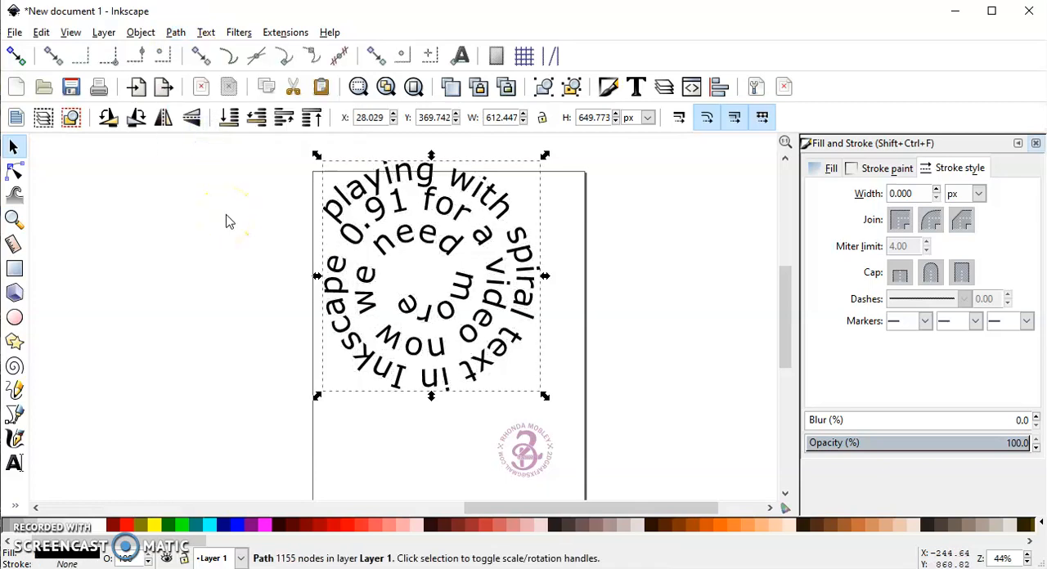
- Scale the united spiral text down to about 565 by 599 px and move it fully inside the page, above the logo
{"action": "left_click_drag", "start_coordinate": [545, 397], "coordinate": [584, 374]}
{"action": "left_click_drag", "start_coordinate": [437, 247], "coordinate": [455, 275]}
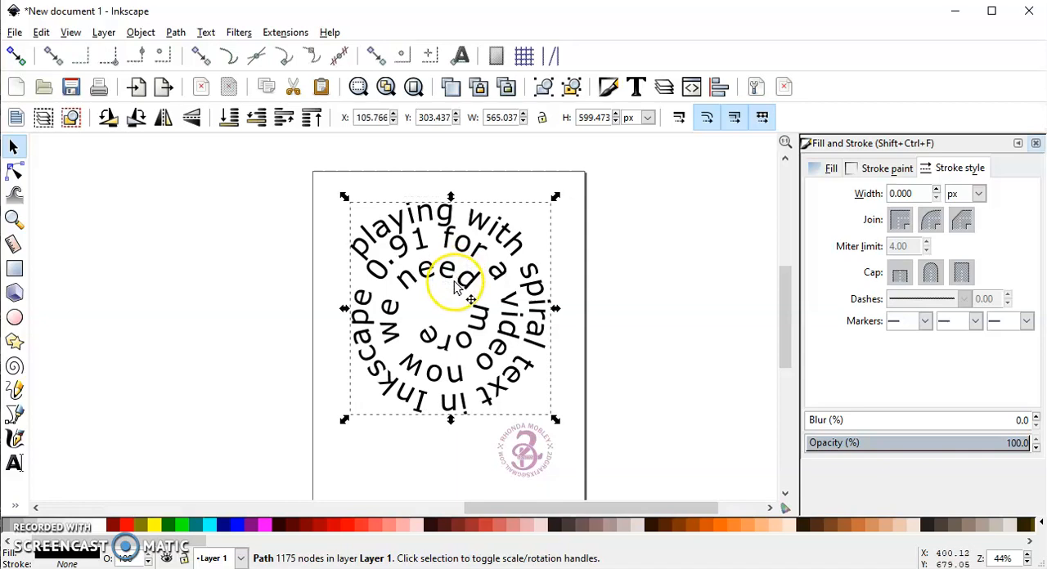